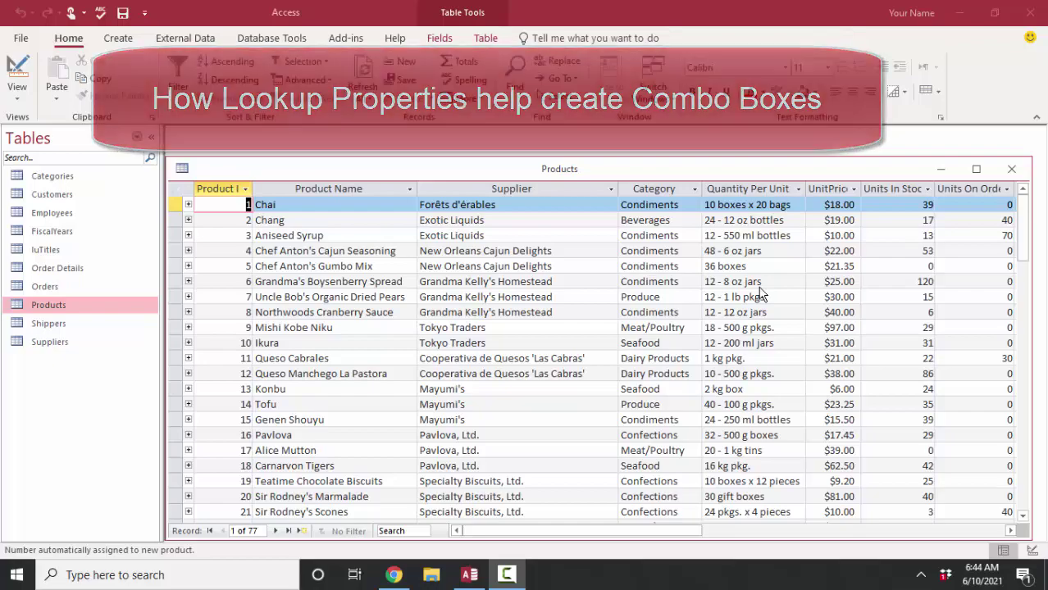
- Drop down Chai's supplier and category choice lists, leaving the category as Condiments
left_click(611, 206)
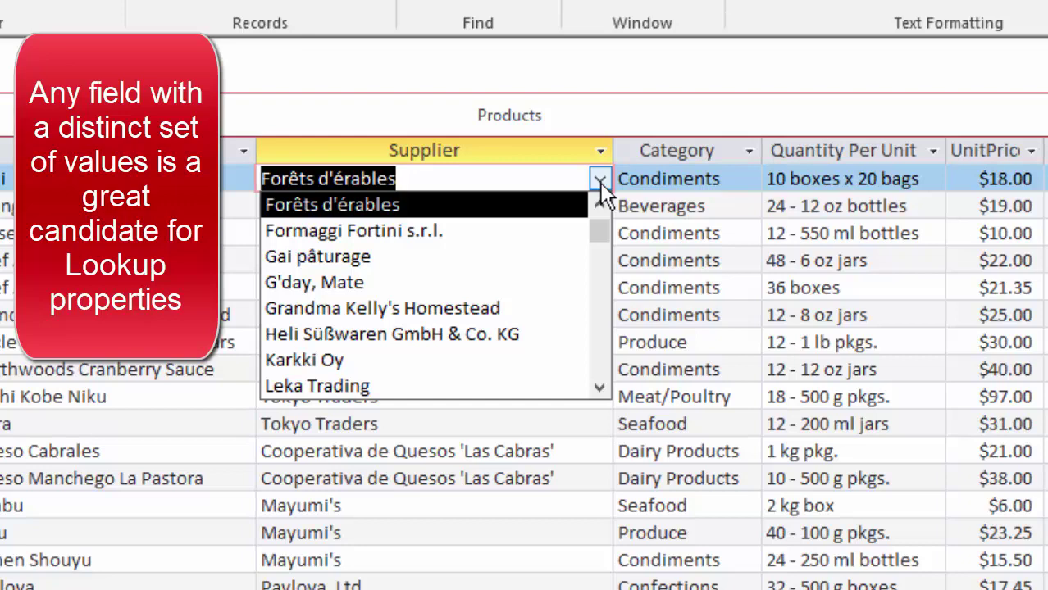
left_click(746, 179)
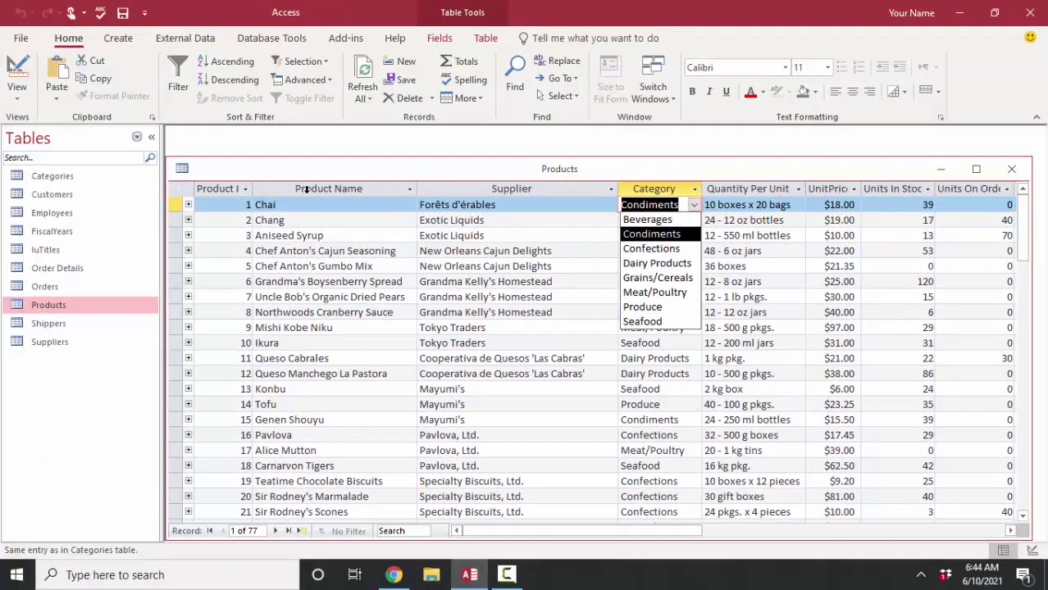
left_click(410, 174)
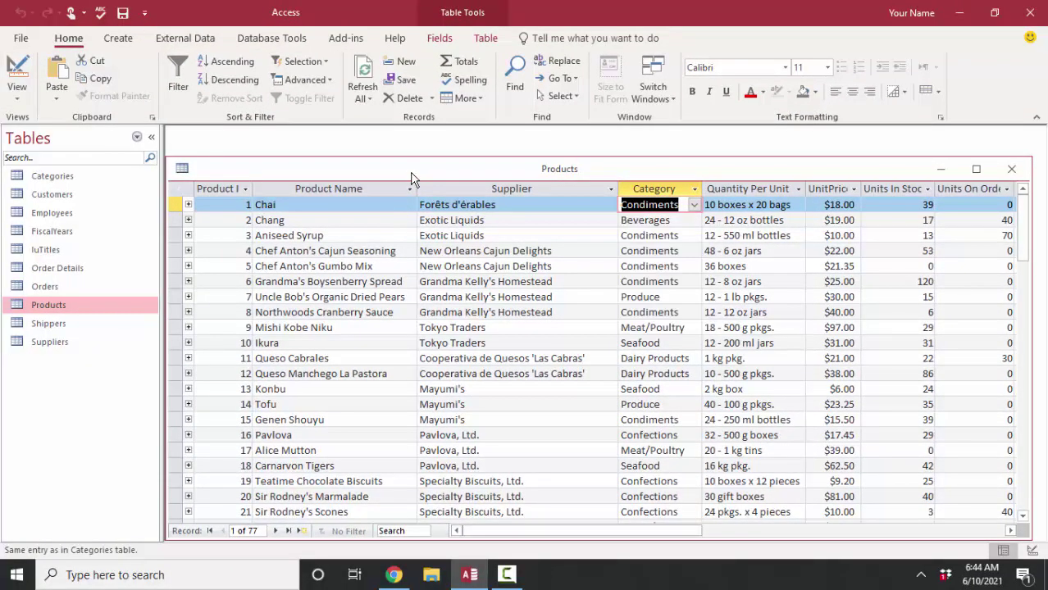
- Review the SupplierID and CategoryID lookup properties in Products Design view, then close the table
left_click(18, 72)
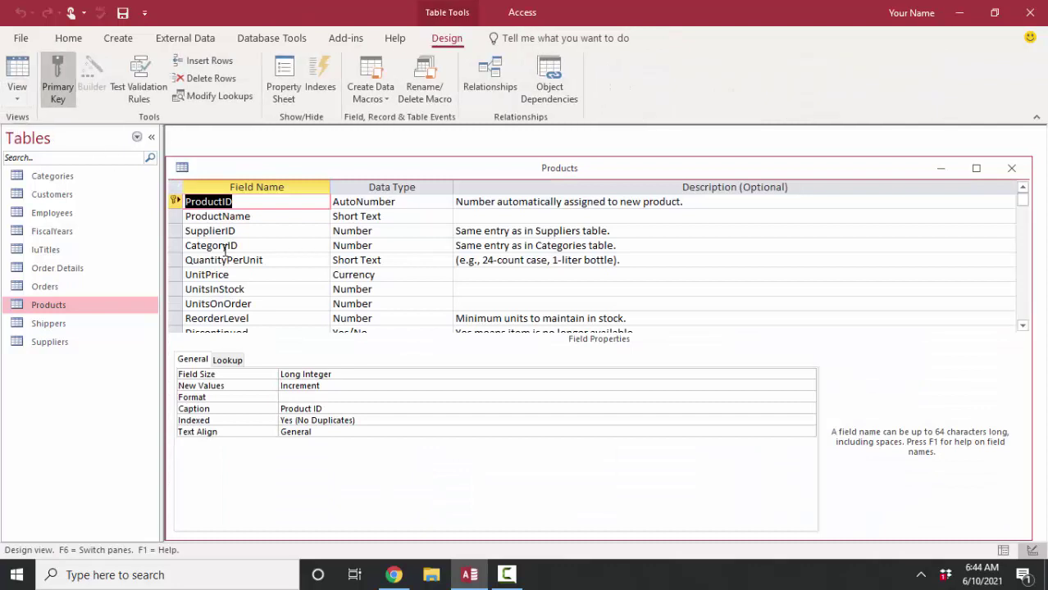
left_click(268, 231)
left_click(231, 360)
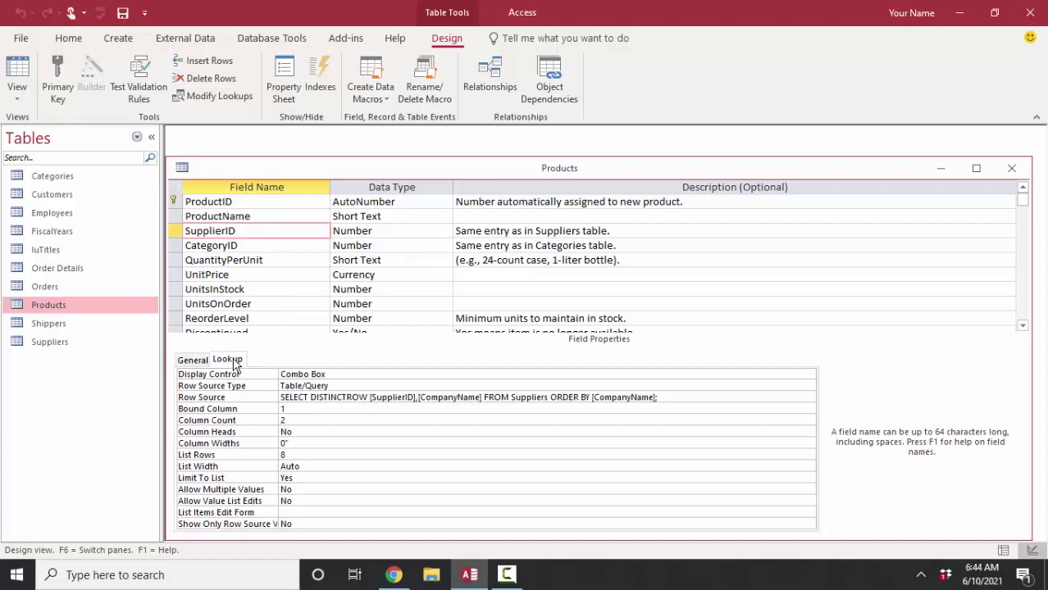
left_click(252, 246)
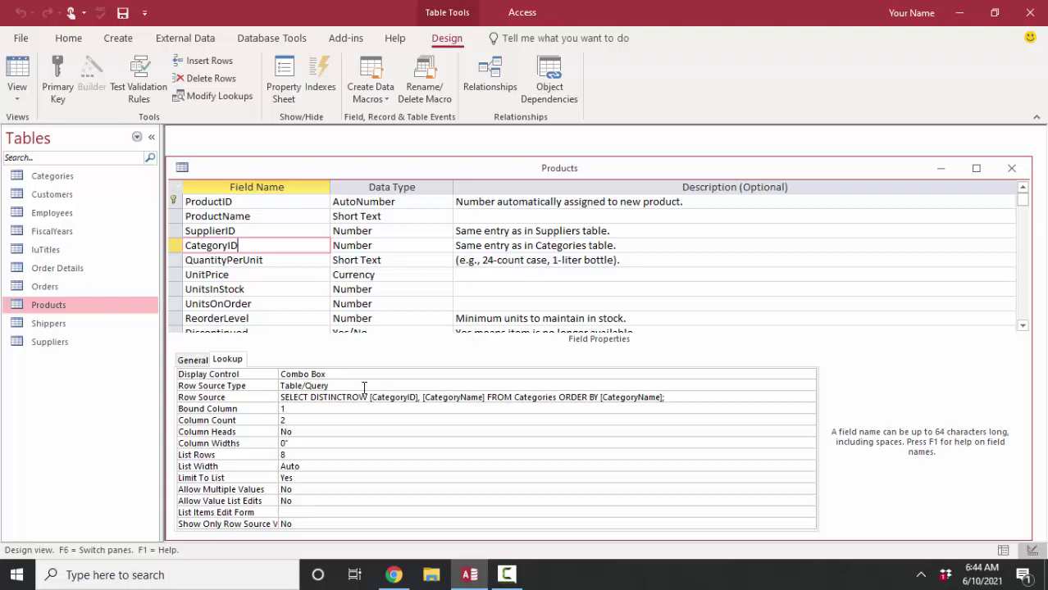
left_click(1011, 169)
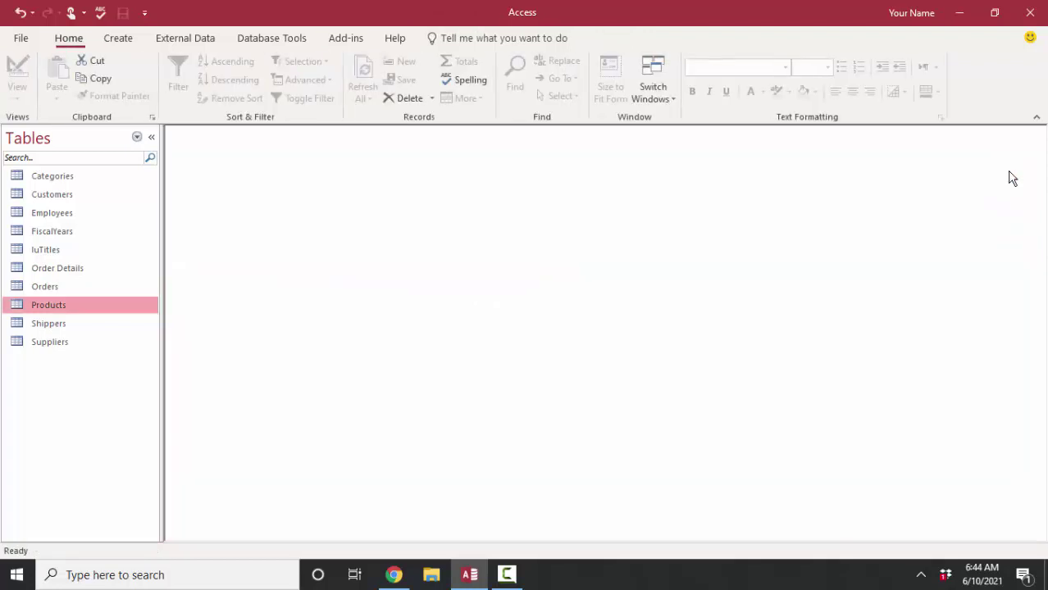
- Open the Relationships diagram from Database Tools and point out SupplierID and CategoryID in Products
left_click(288, 38)
left_click(182, 86)
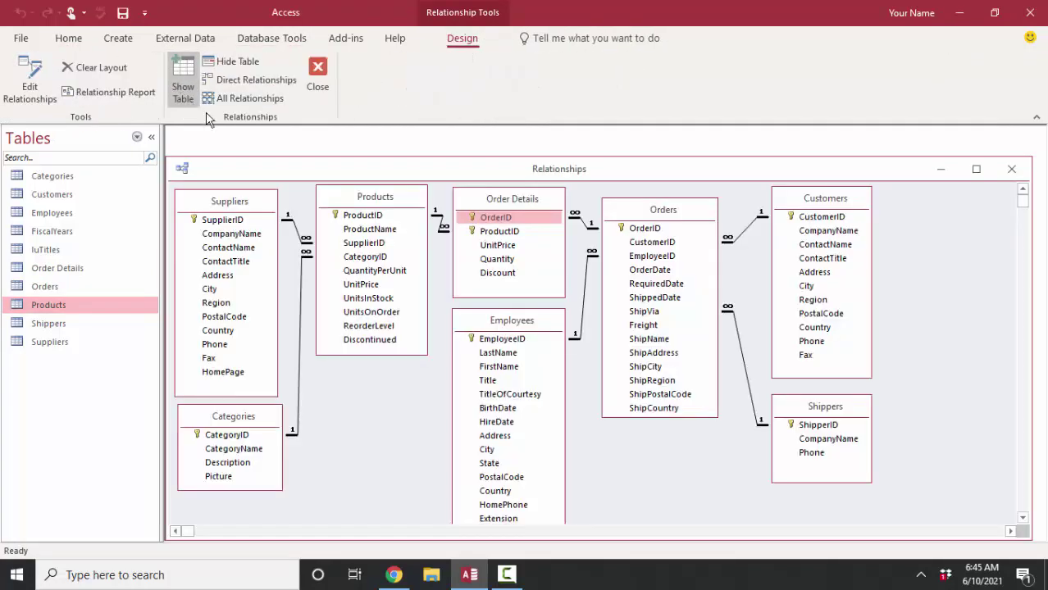
left_click(360, 243)
left_click(361, 257)
left_click(359, 244)
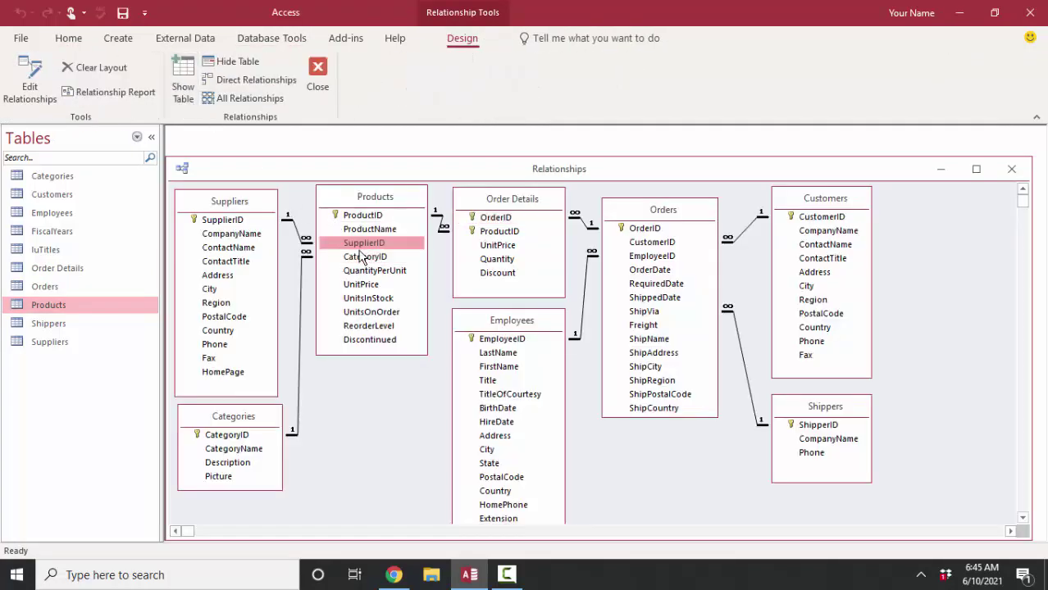
left_click(360, 257)
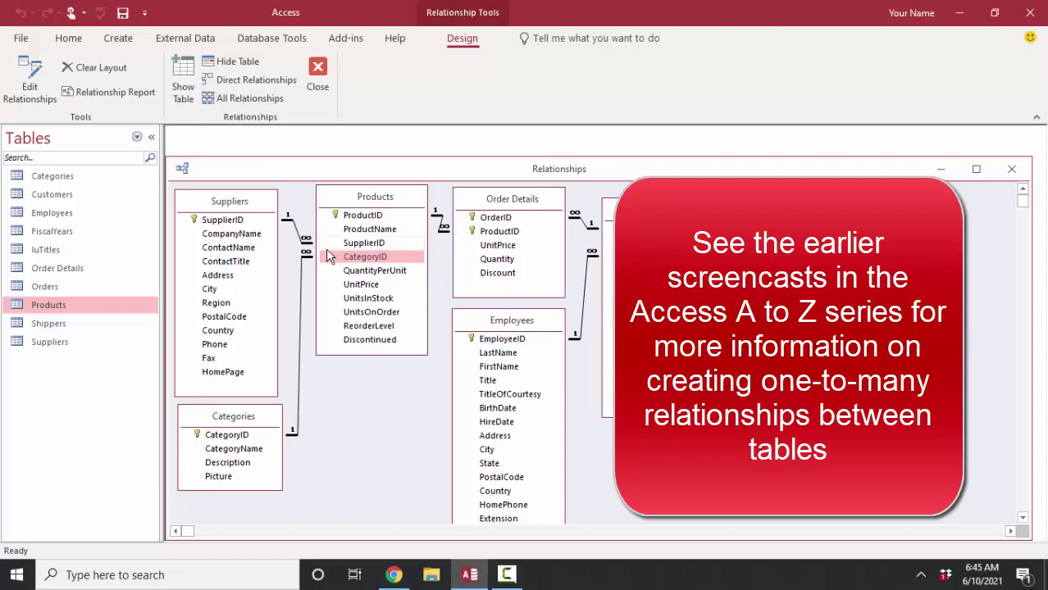
- Trace the SupplierID join from Suppliers and the CategoryID join from Categories, then close the diagram
left_click(245, 223)
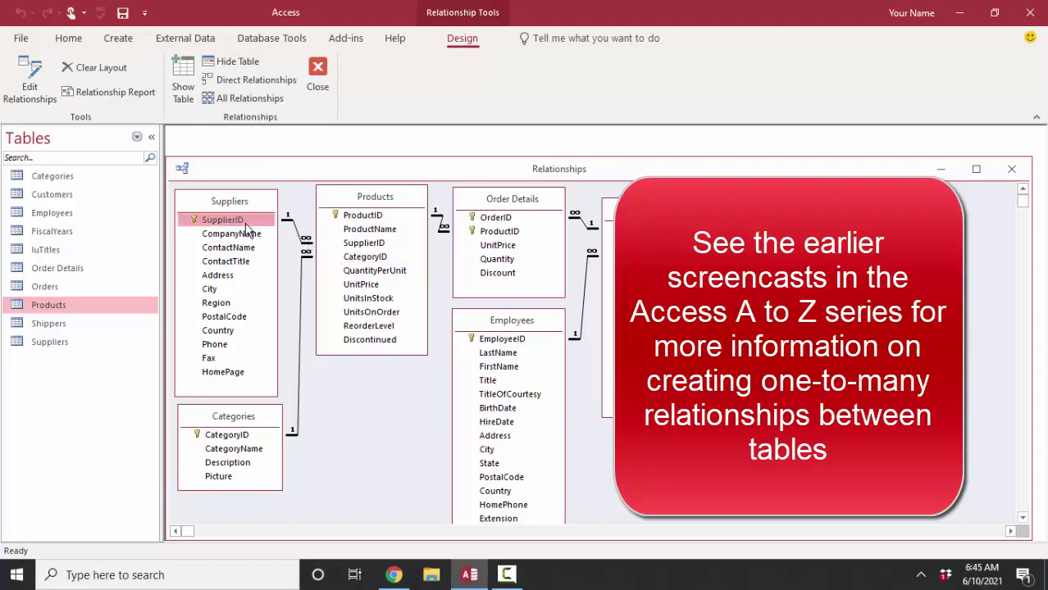
left_click(376, 246)
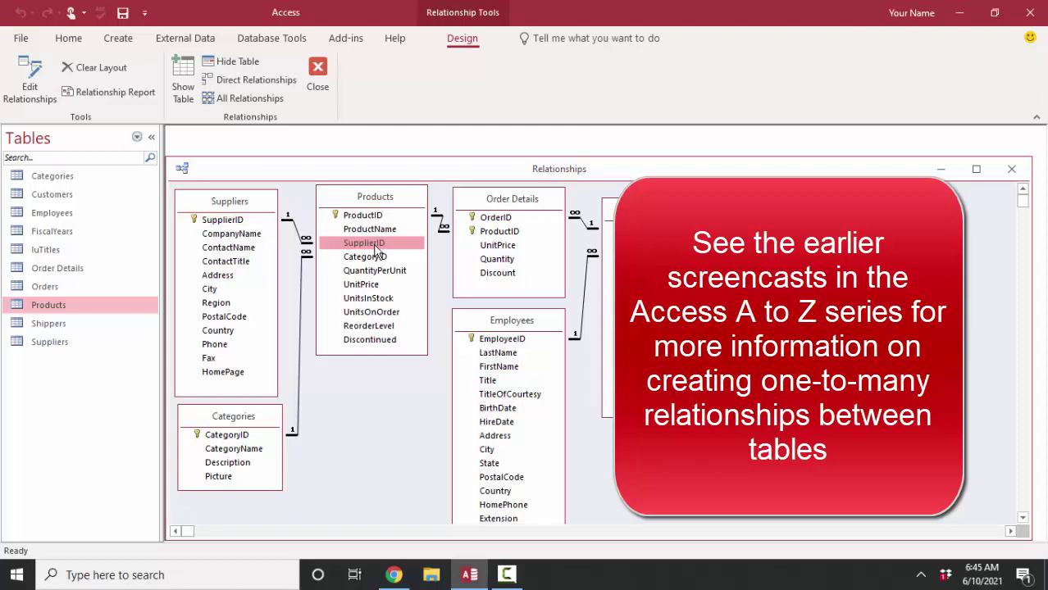
left_click(233, 223)
left_click_drag(235, 230, 357, 252)
left_click(357, 250)
left_click(236, 438)
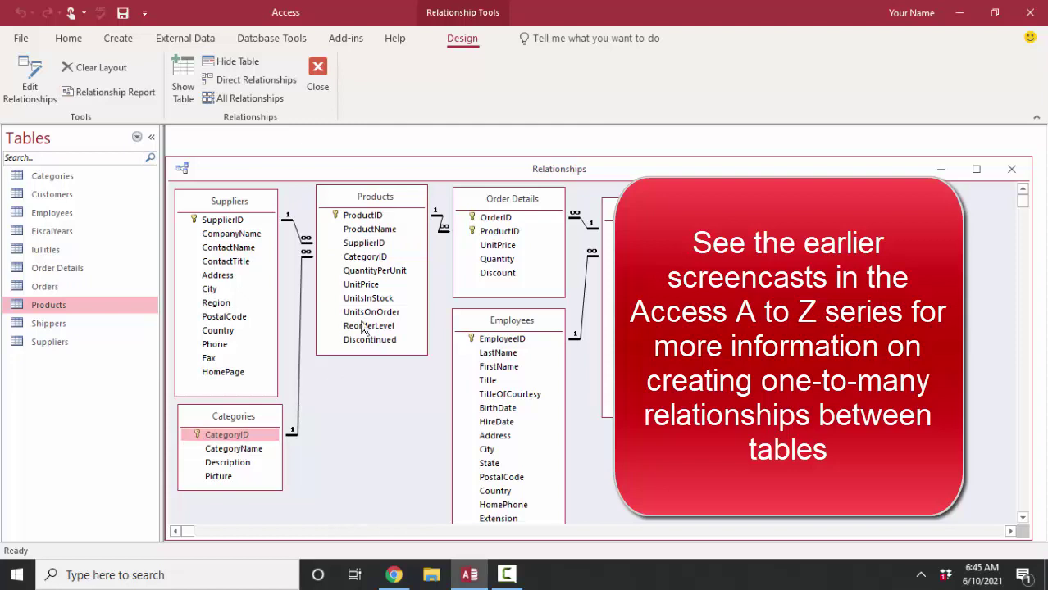
left_click(376, 259)
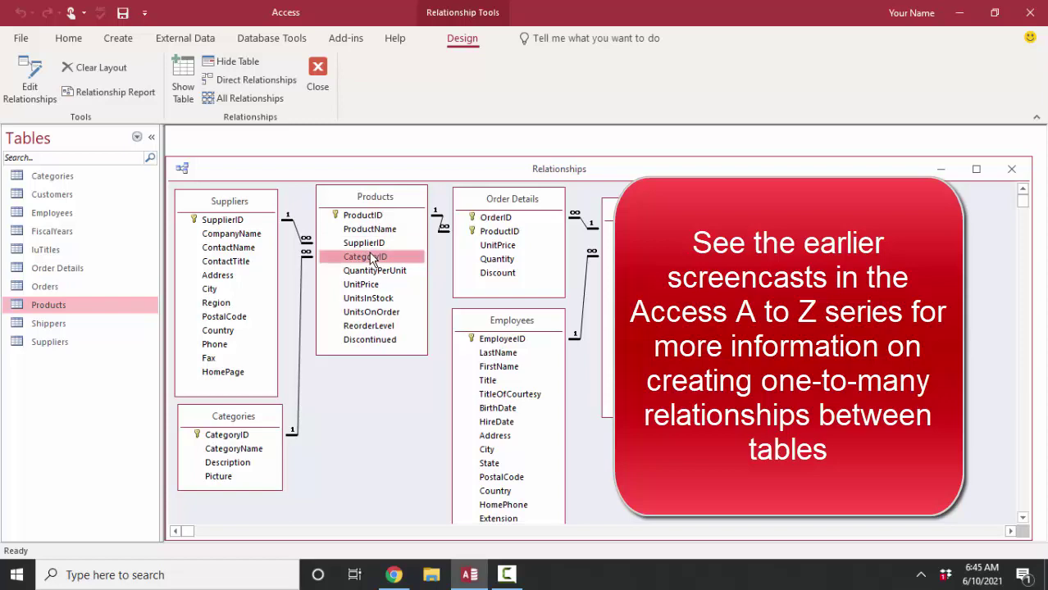
left_click(1011, 169)
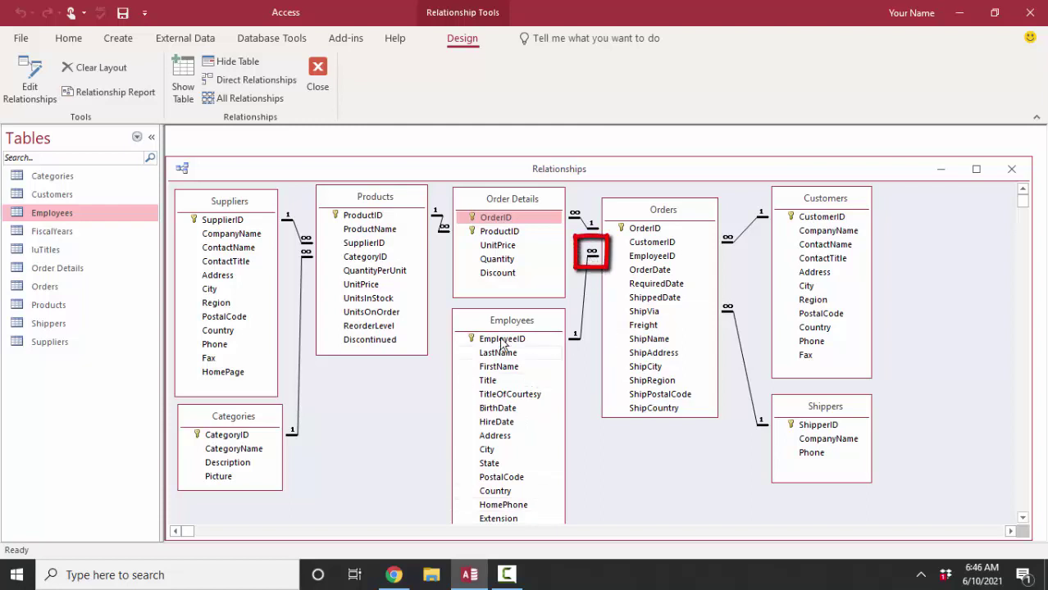
- Open the Employees datasheet and step through its repeating Title values such as Sales Representative
left_click(1017, 172)
double_click(113, 218)
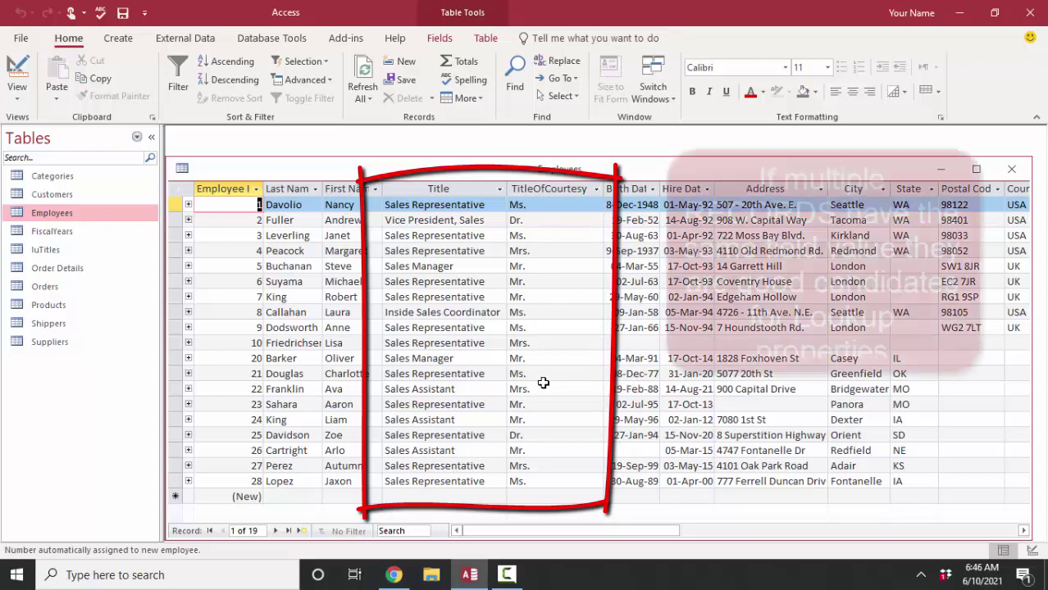
left_click(497, 222)
left_click(484, 236)
left_click(495, 251)
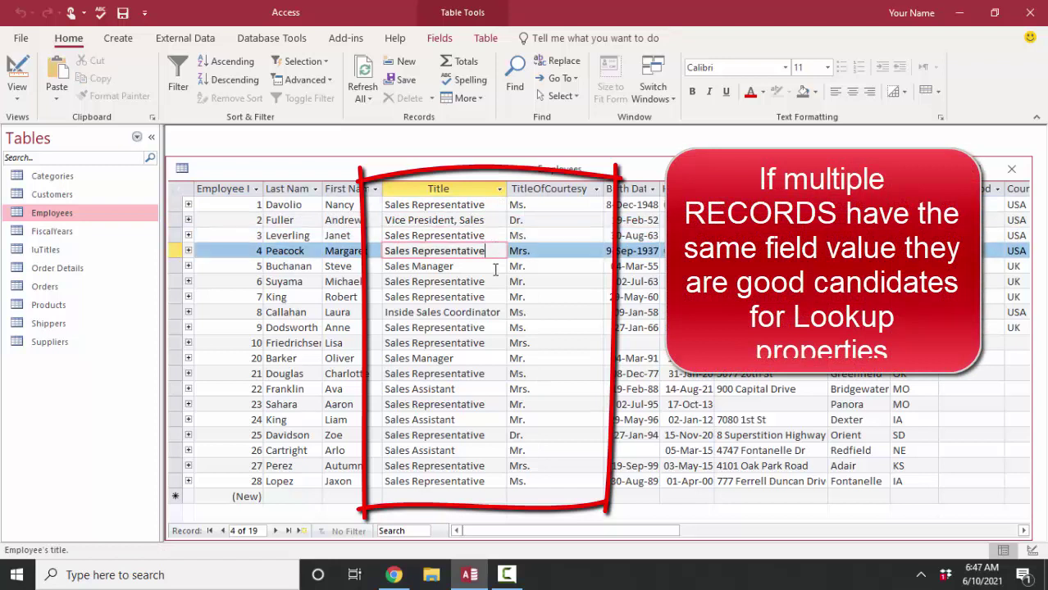
left_click(474, 281)
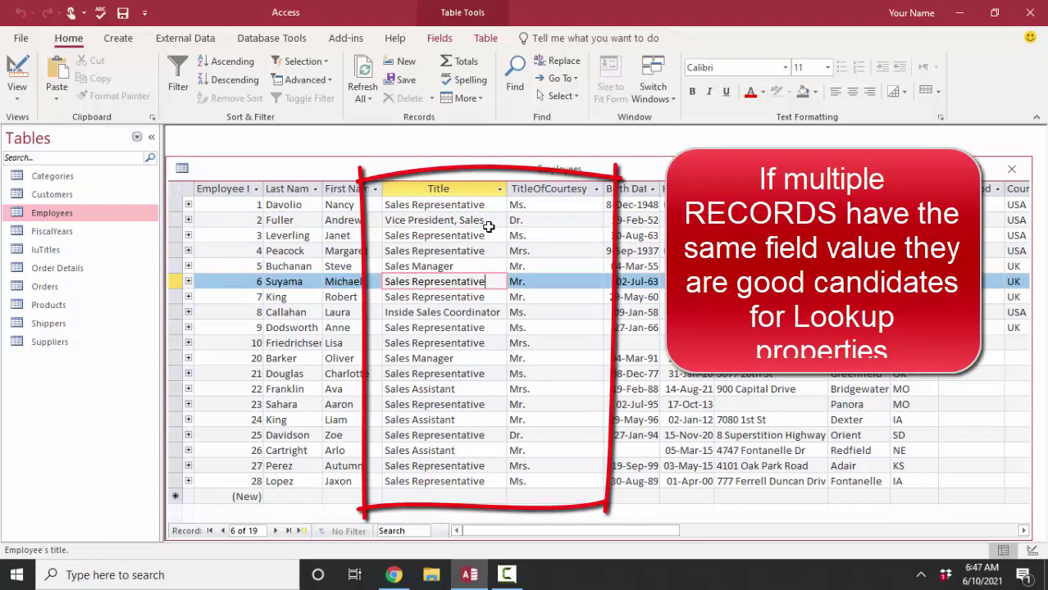
left_click(492, 237)
left_click(496, 253)
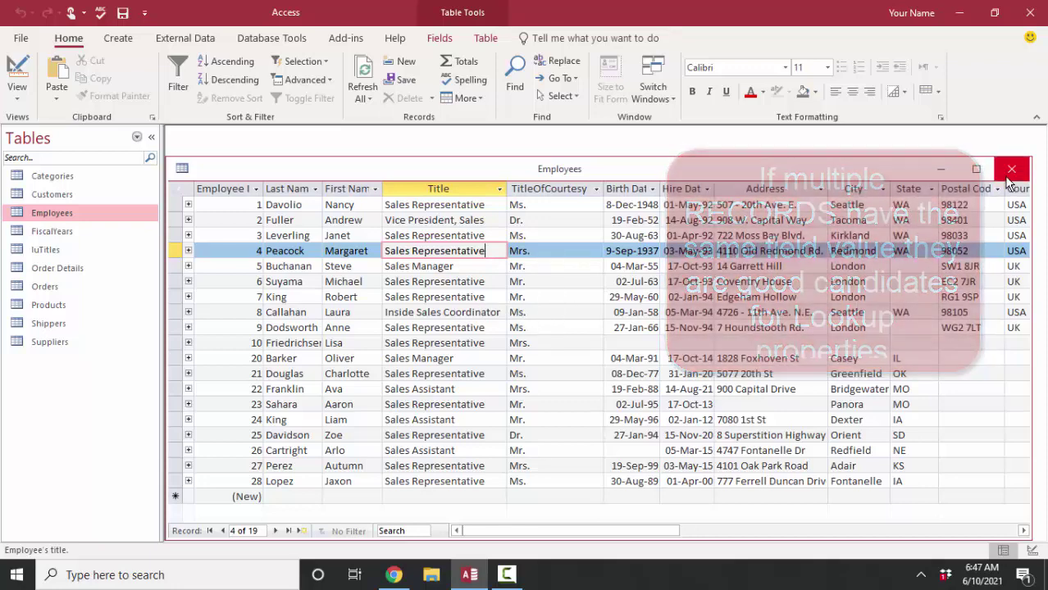
- Open Employees in Design view and inspect the TitleOfCourtesy field's data type list
left_click(23, 73)
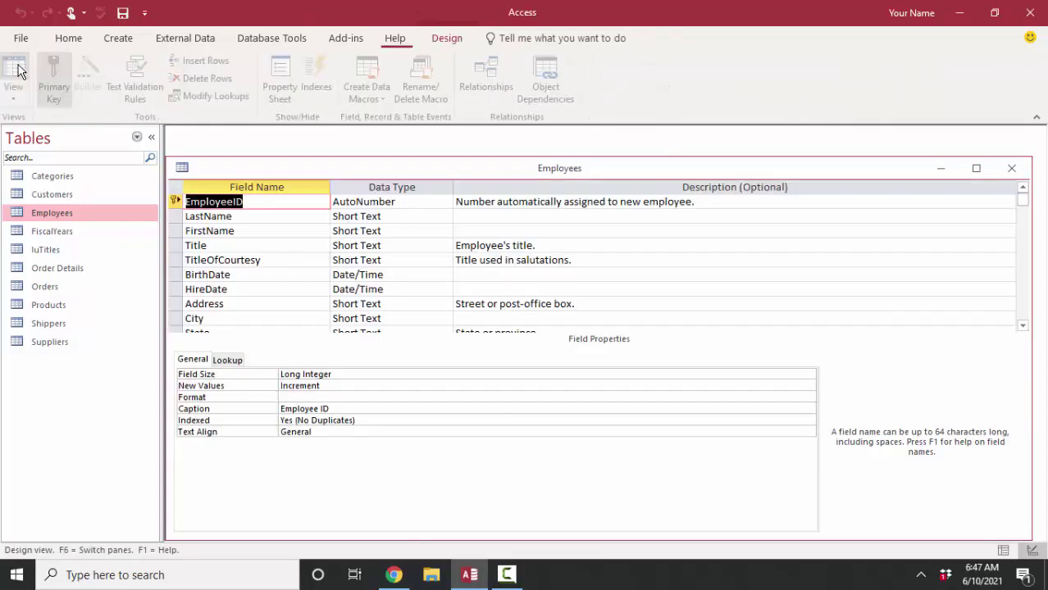
left_click(251, 261)
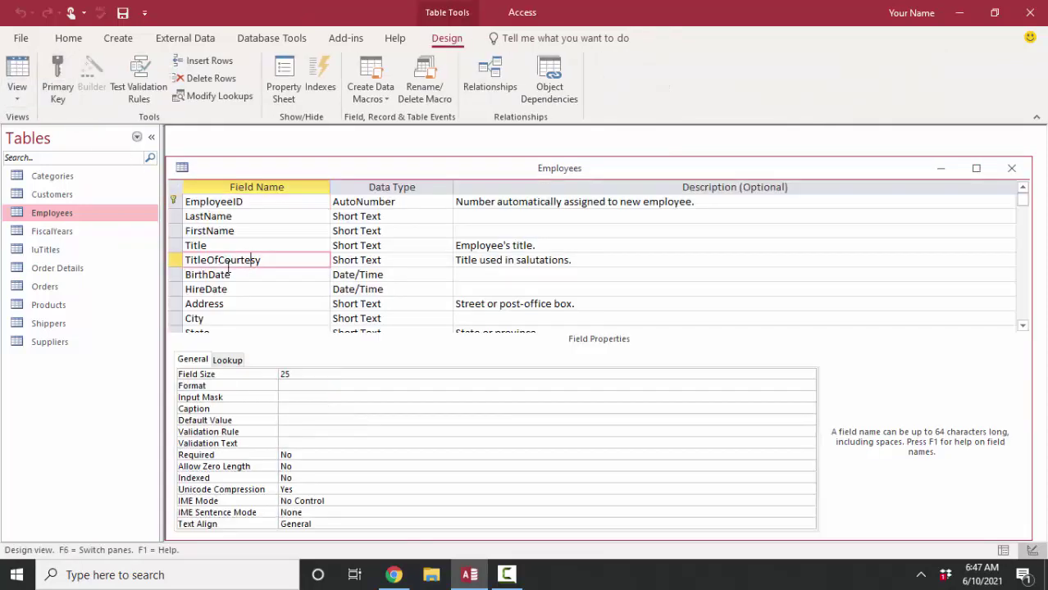
left_click(407, 260)
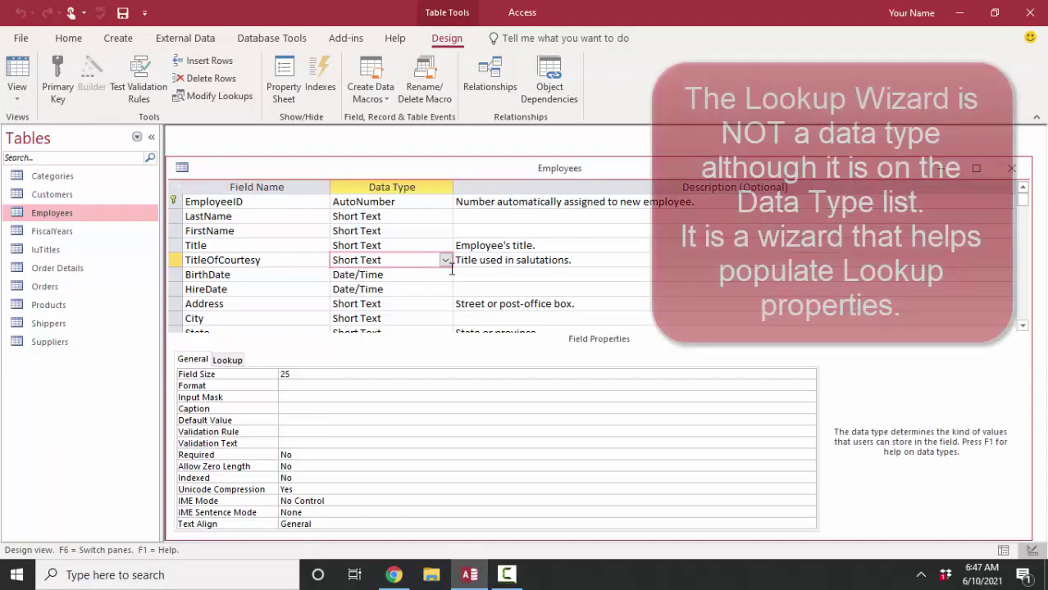
left_click(446, 261)
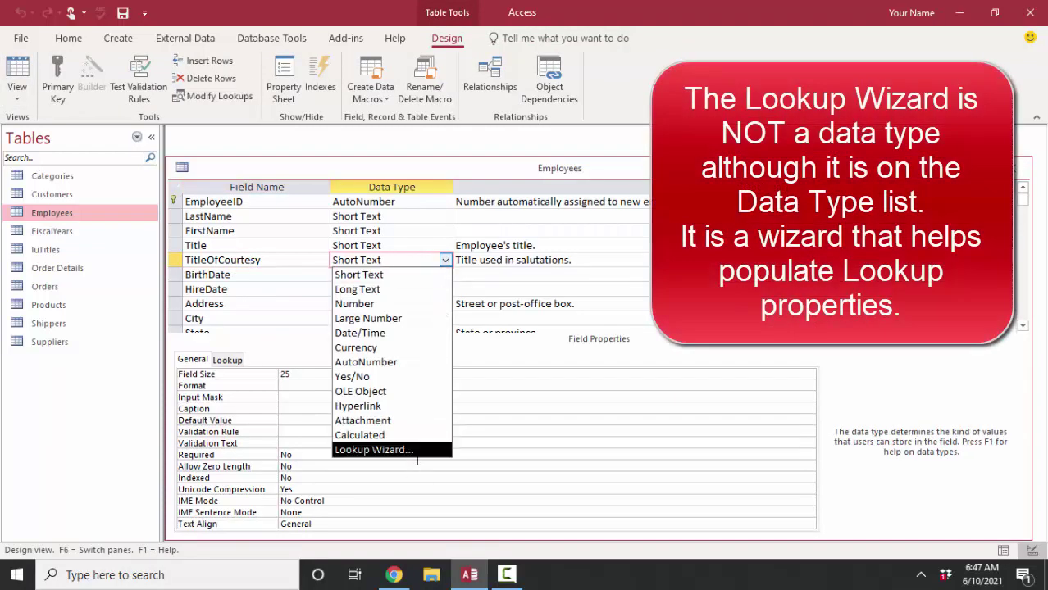
- Switch TitleOfCourtesy's Display Control to Combo Box and back to Text Box, then show its Data Type list
left_click(228, 361)
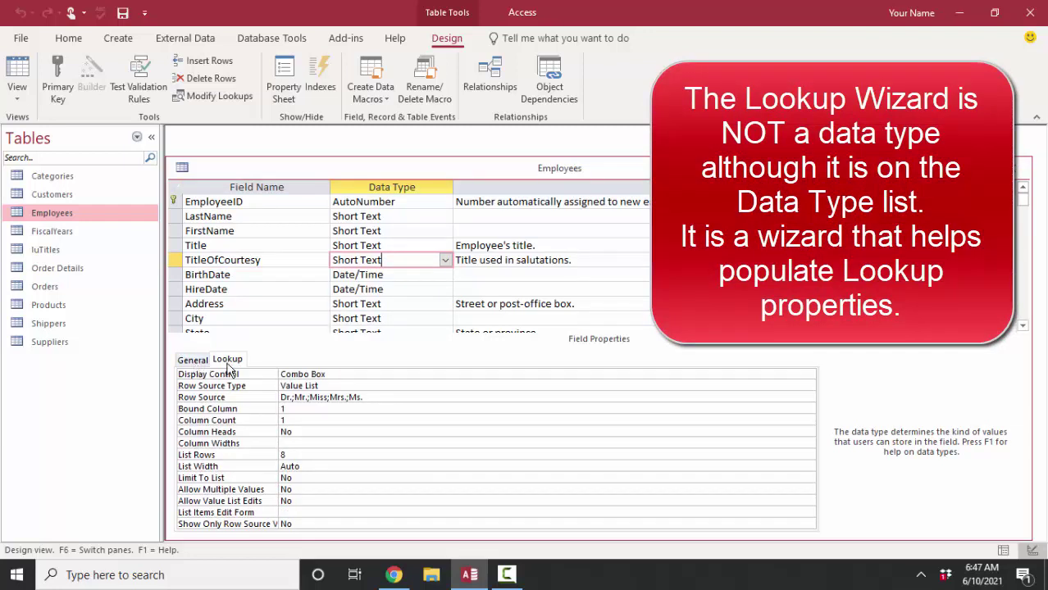
left_click(343, 374)
left_click(808, 375)
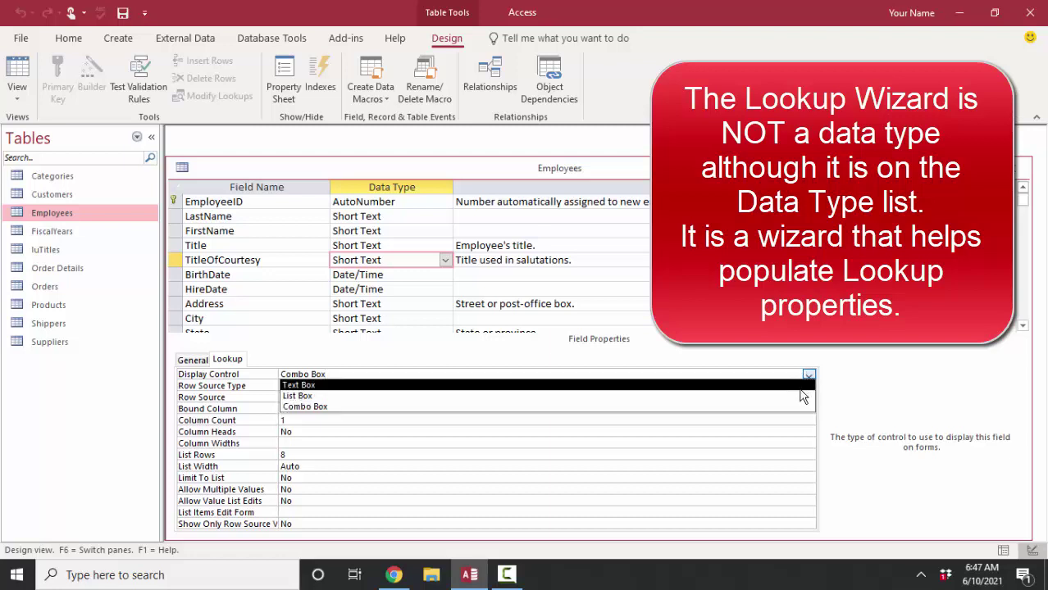
left_click(802, 389)
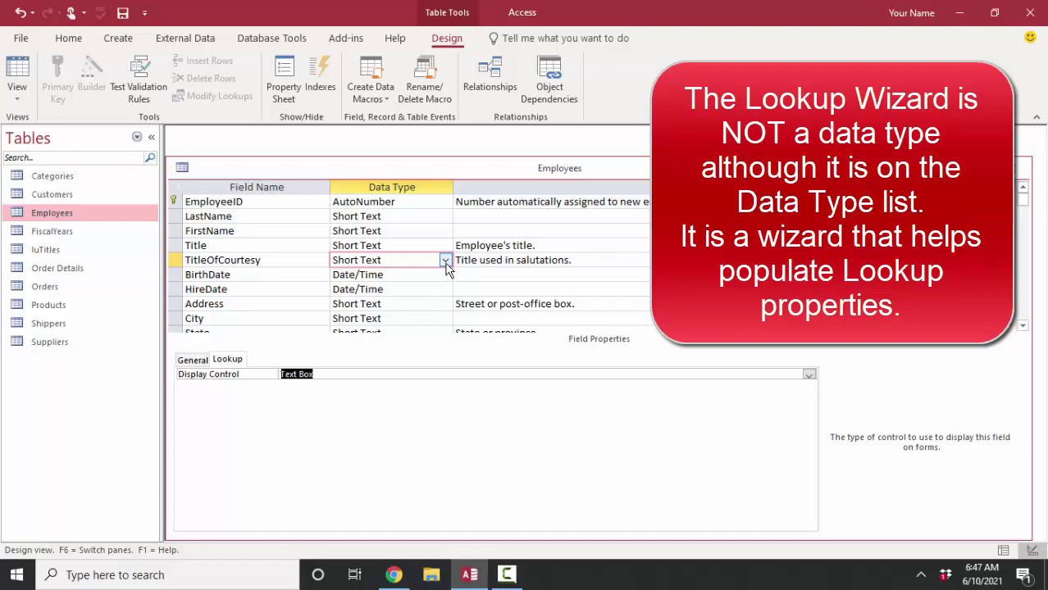
left_click(809, 375)
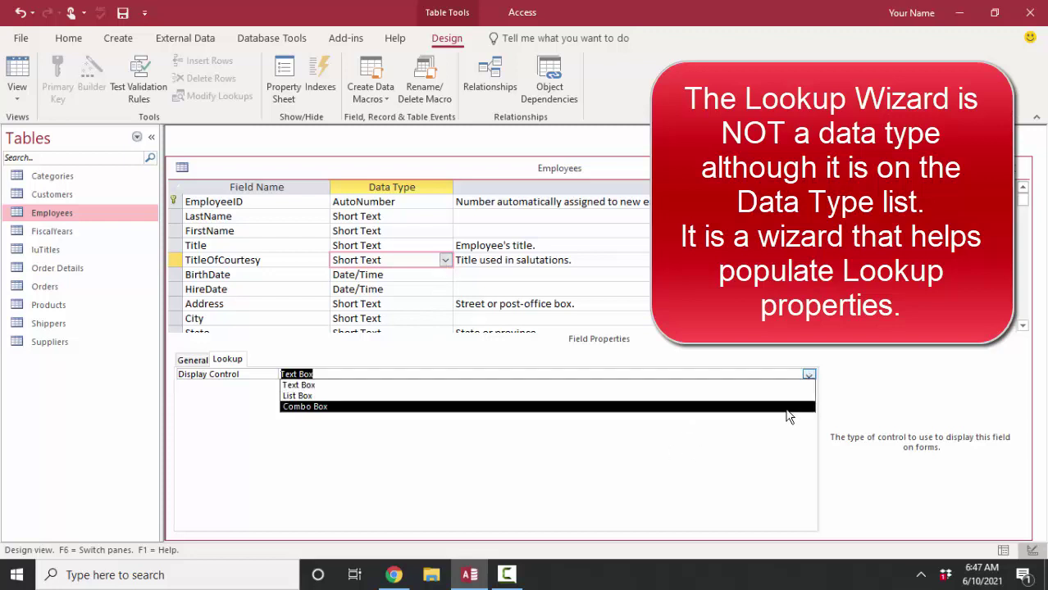
left_click(786, 408)
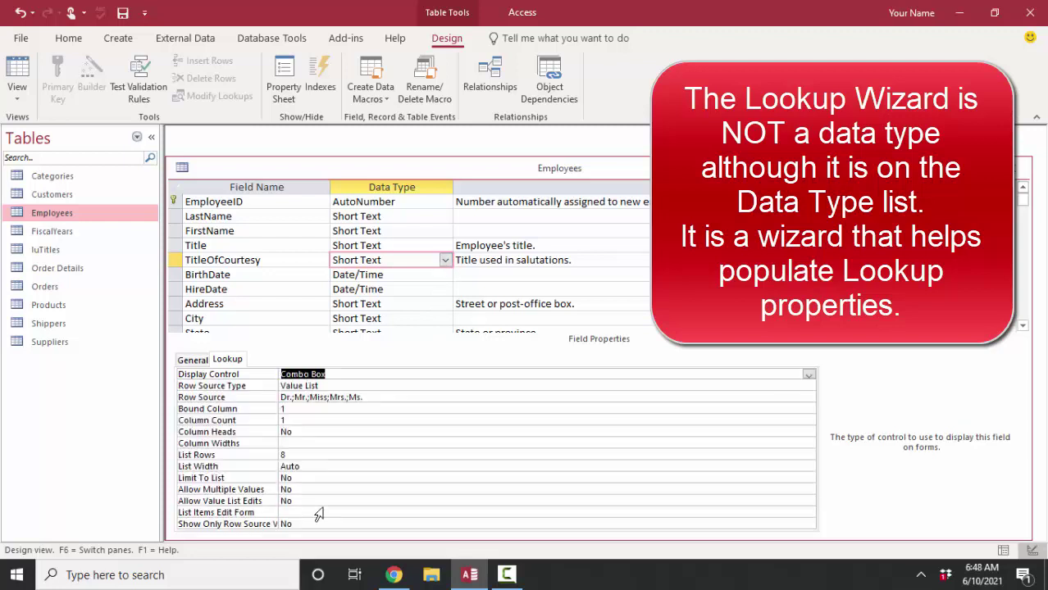
left_click(809, 375)
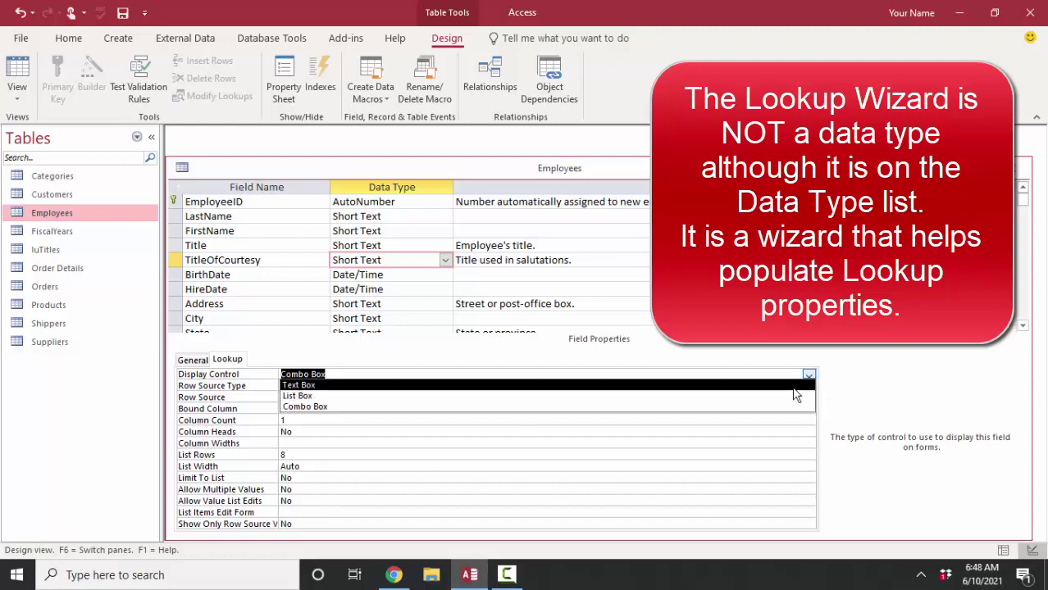
left_click(793, 385)
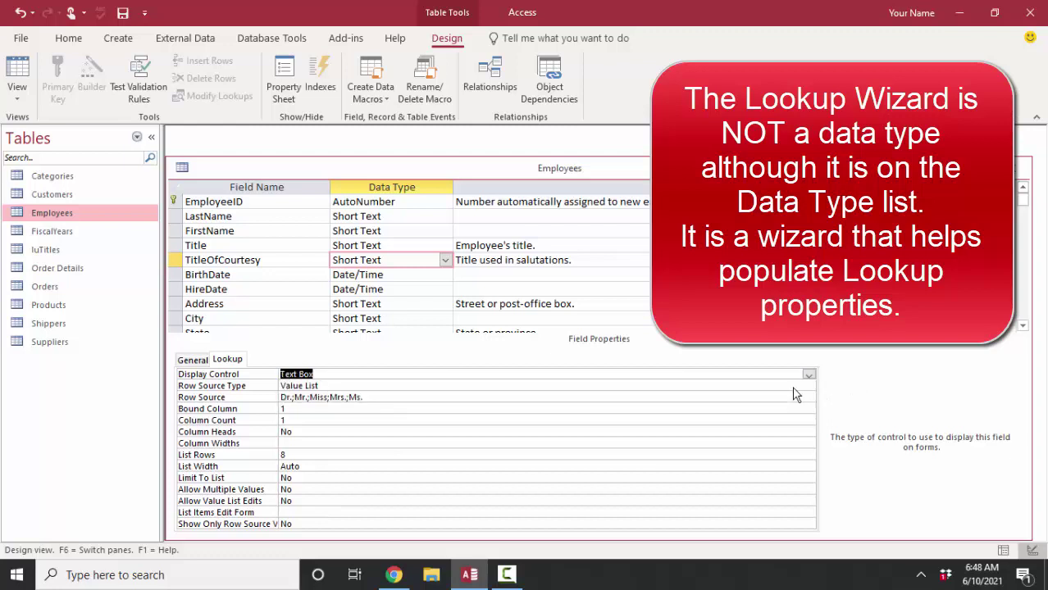
left_click(445, 261)
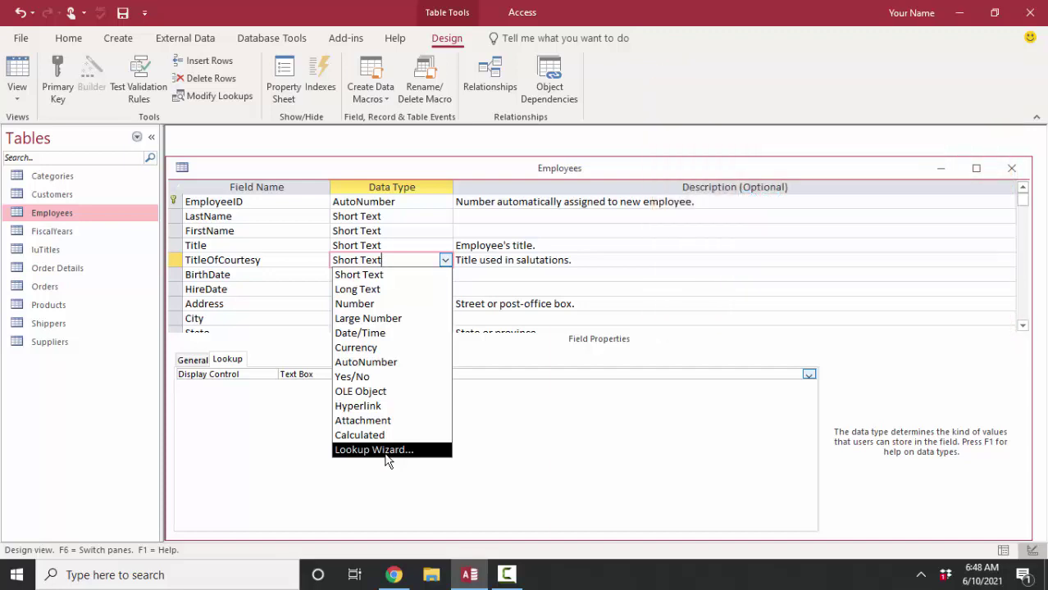
- Launch the Lookup Wizard for TitleOfCourtesy with 'I will type in the values that I want' selected
left_click(385, 452)
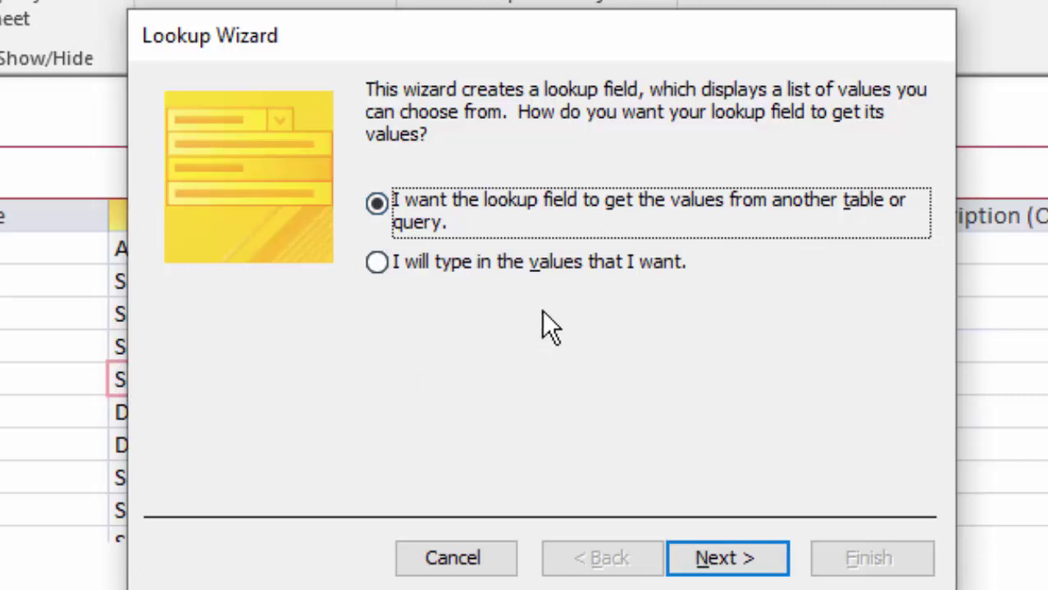
left_click(524, 270)
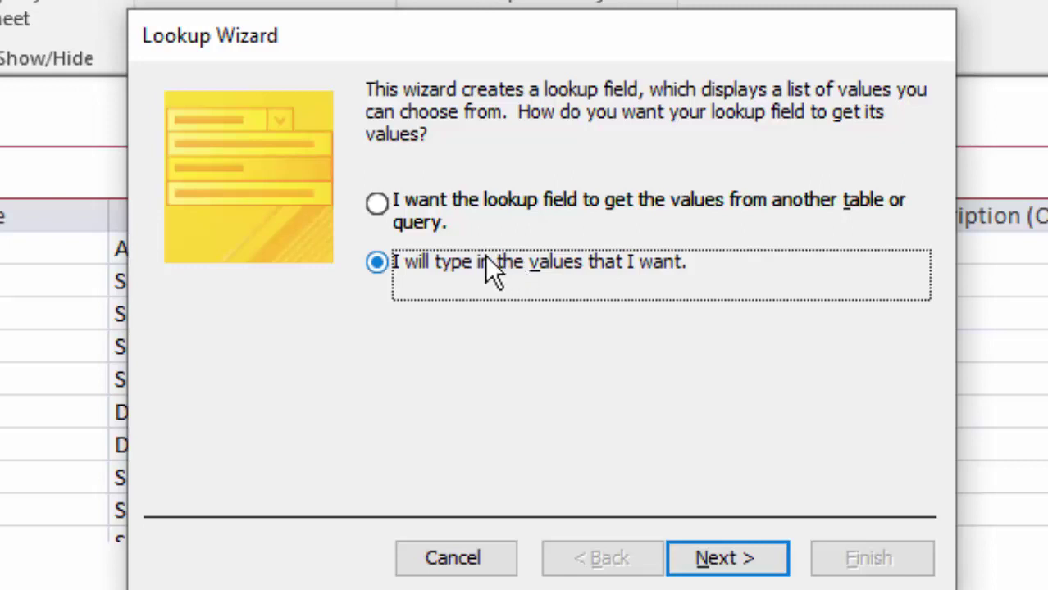
left_click(462, 223)
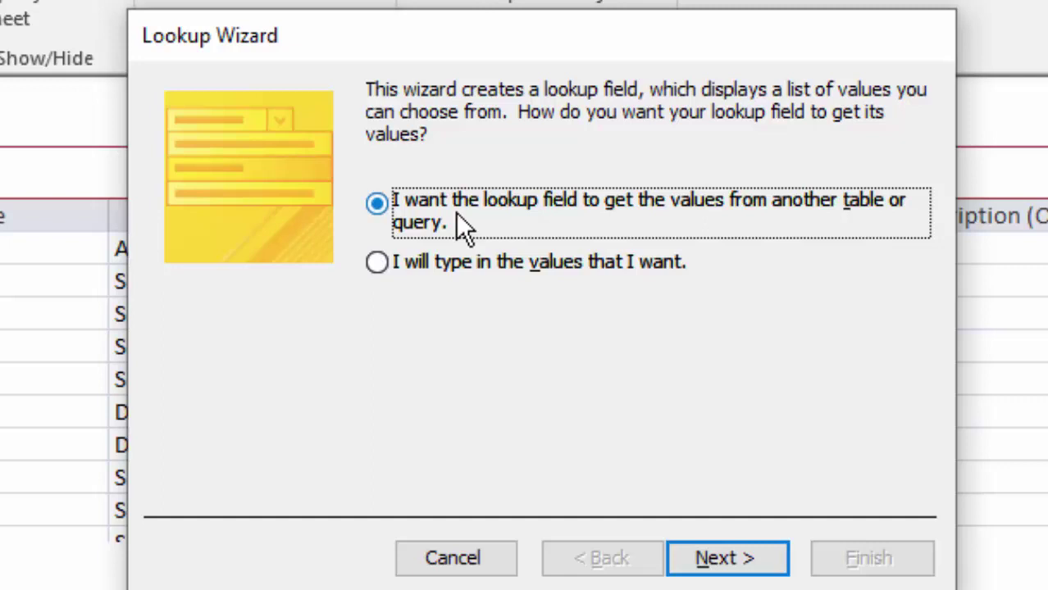
left_click(482, 279)
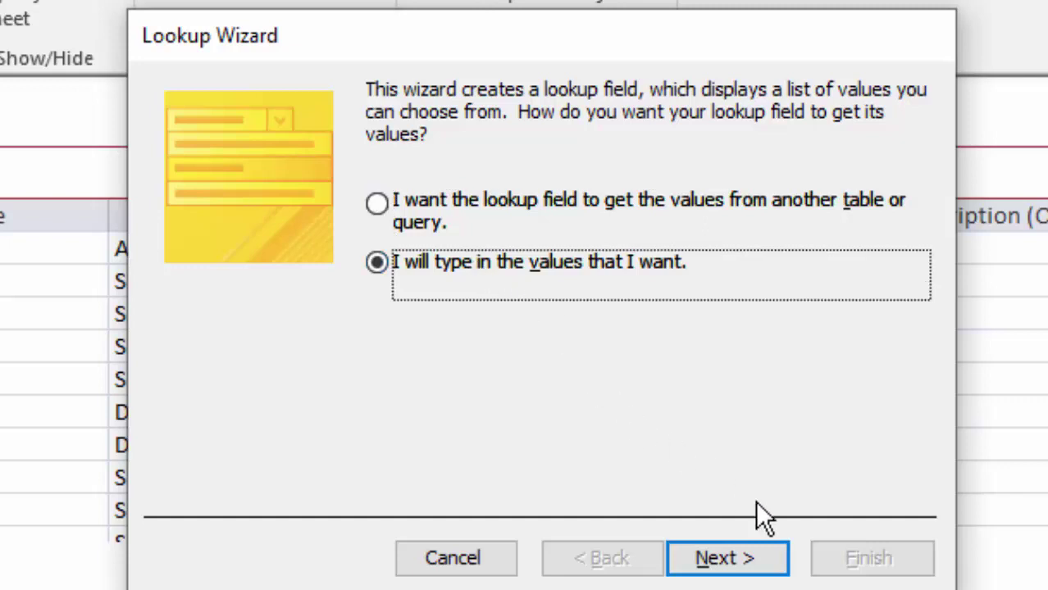
left_click(763, 561)
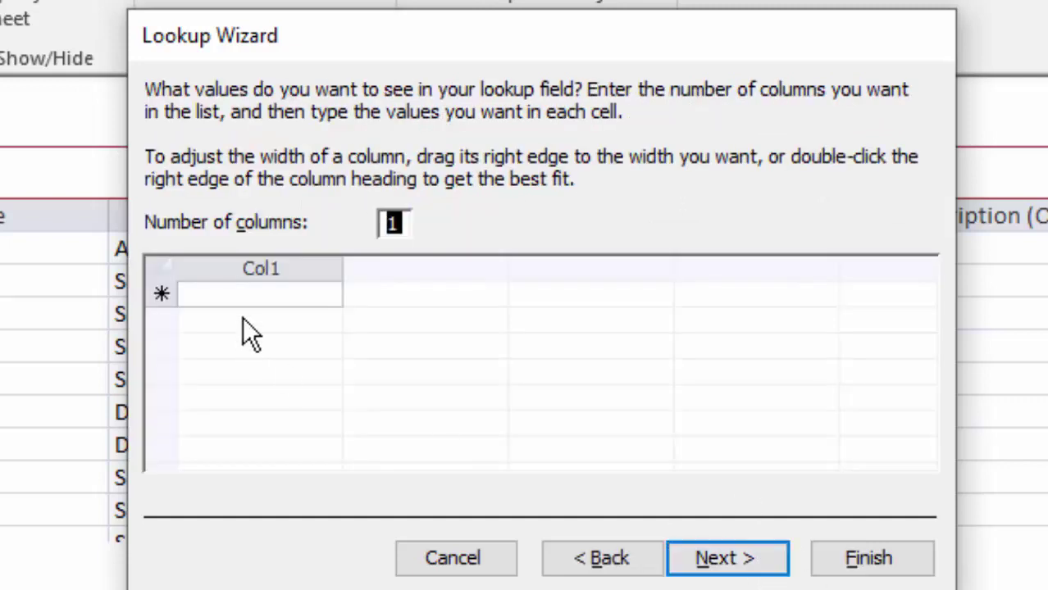
- Enter Dr., Mr., Mrs. and Ms. as Col1 values and continue to the label page
left_click(295, 300)
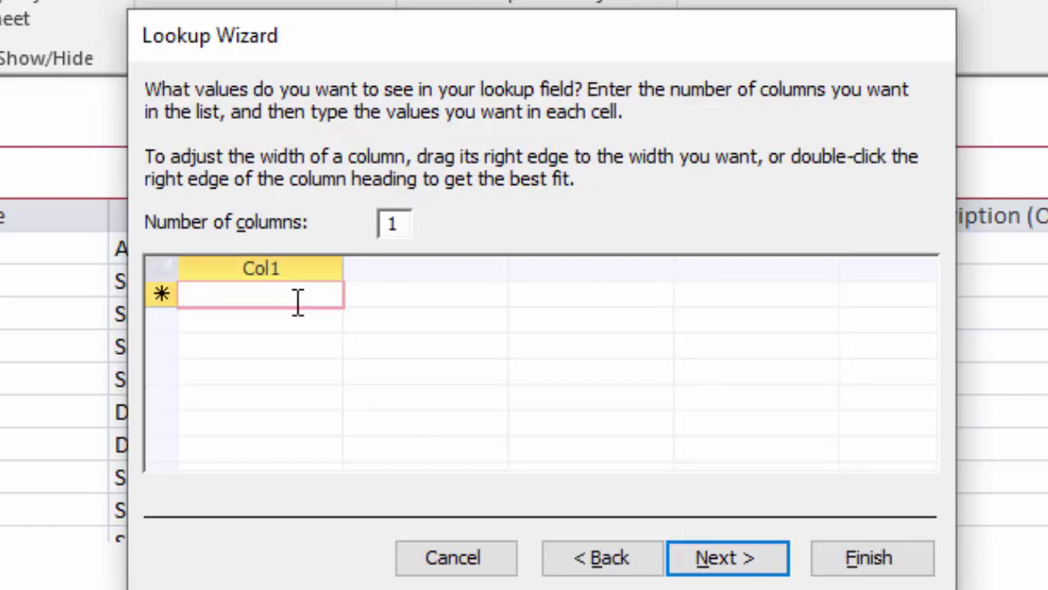
type("D")
key("Escape")
type("Dr.")
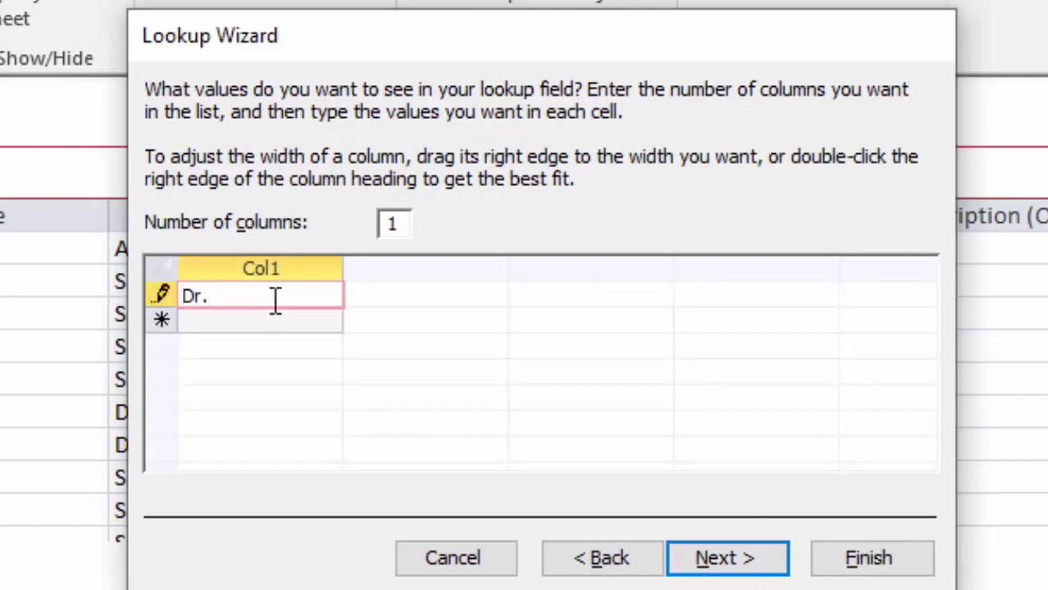
key("Down")
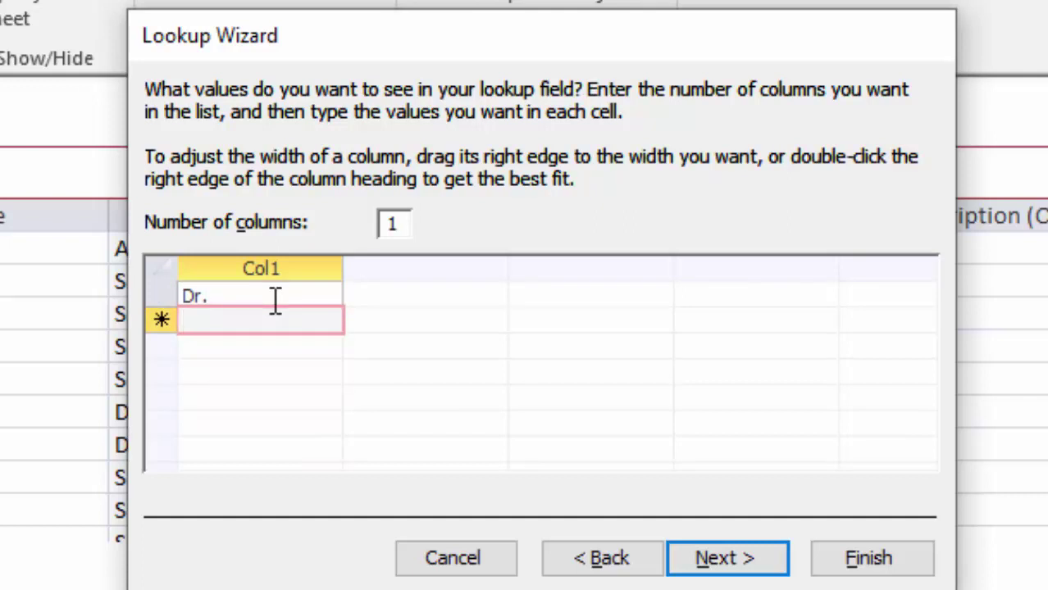
type("Mr.")
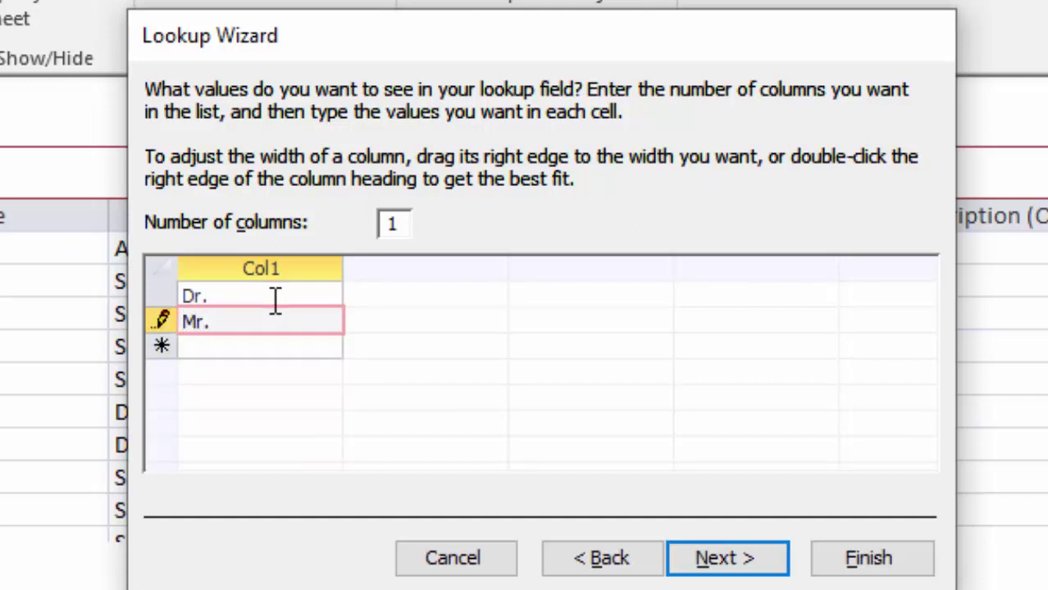
key("Down")
type("Mrs.")
key("Down")
type("M")
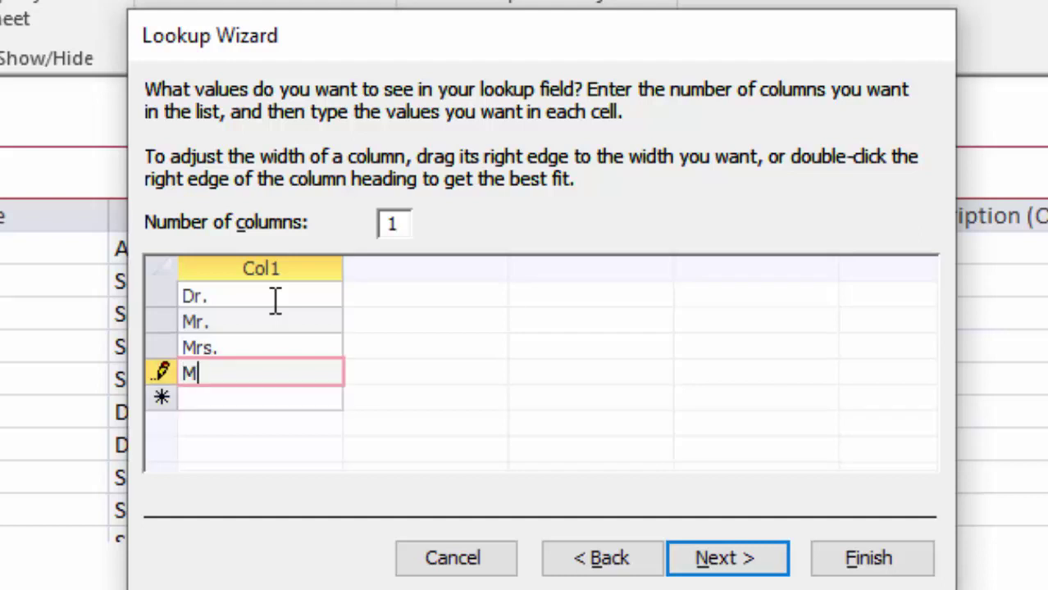
type("s.")
left_click(777, 564)
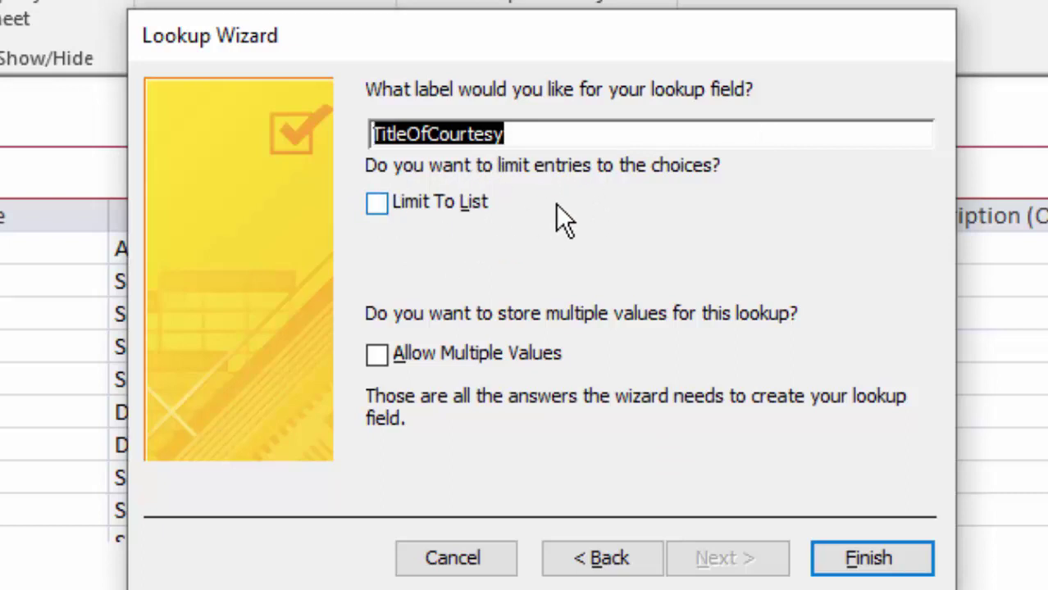
- Turn on Limit To List and finish the TitleOfCourtesy lookup
left_click(379, 206)
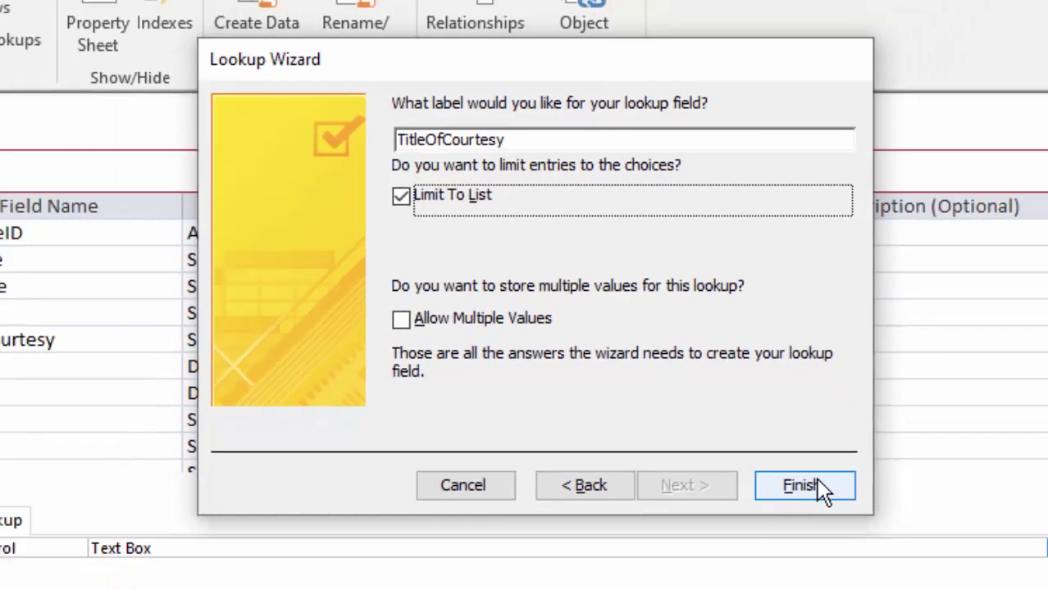
left_click(861, 559)
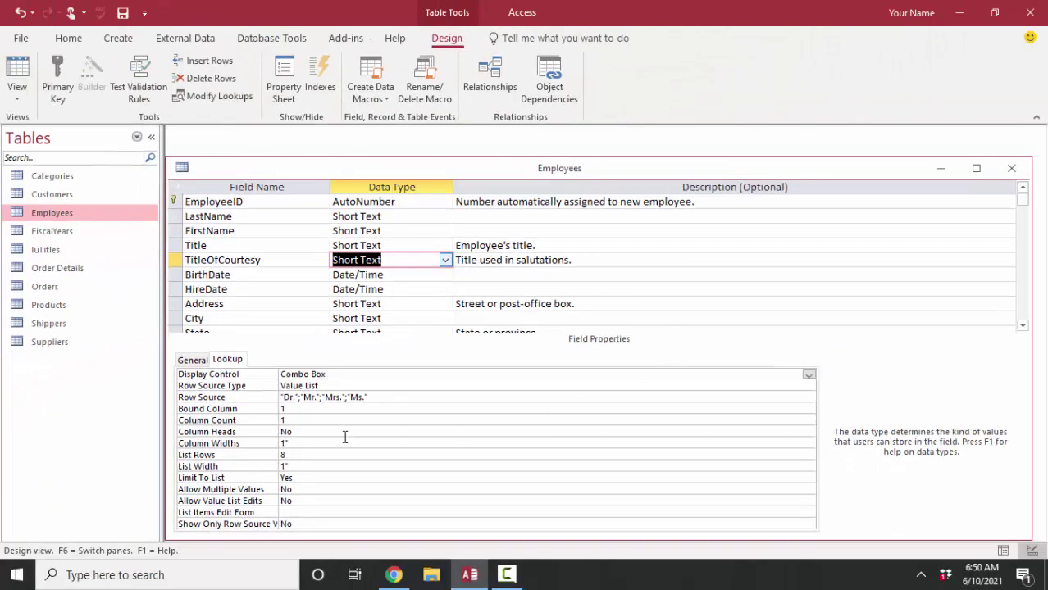
left_click(342, 374)
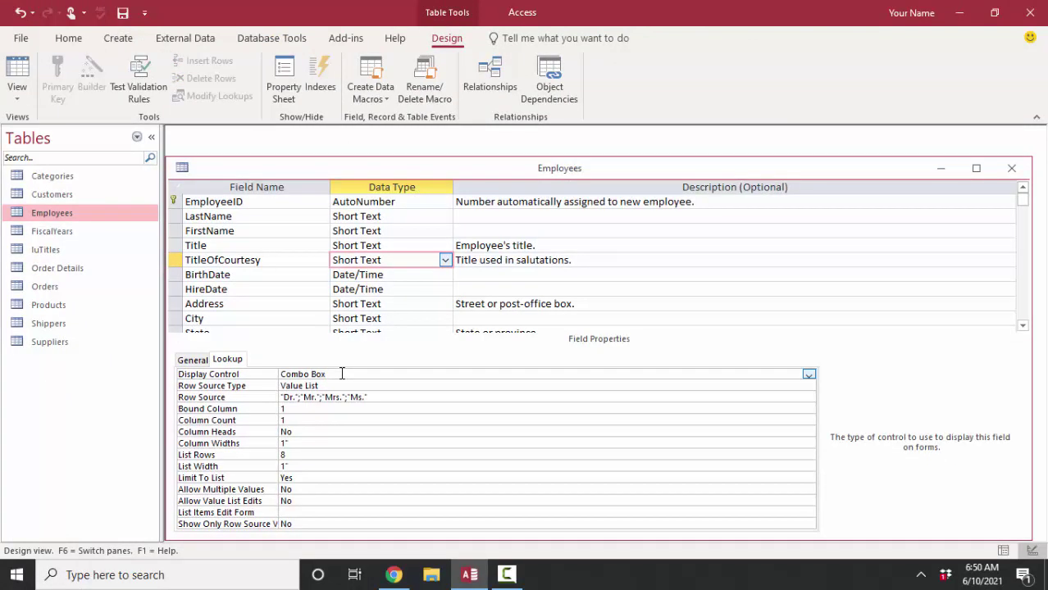
left_click(341, 386)
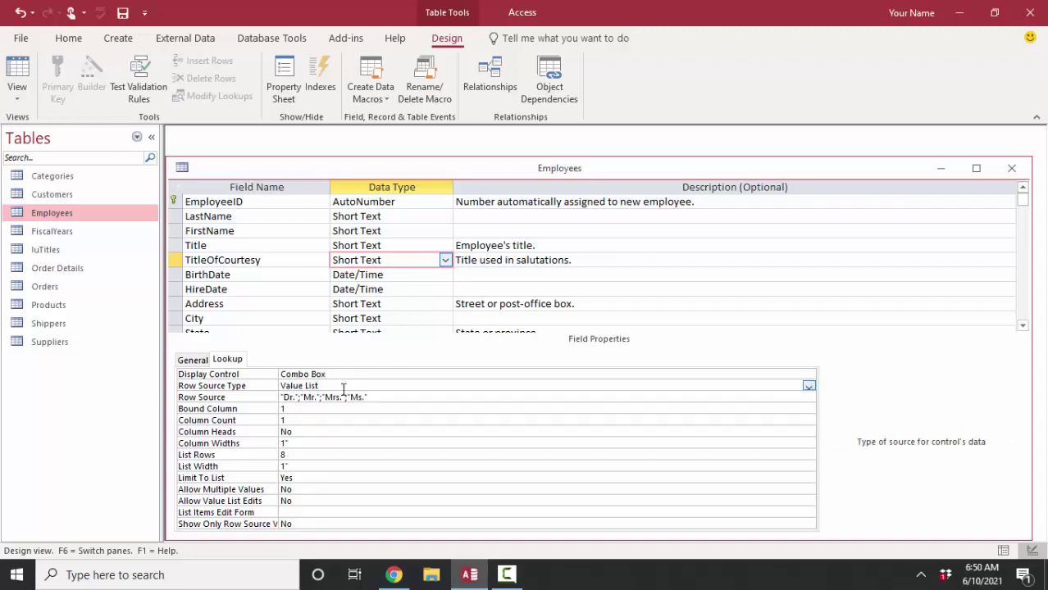
left_click(382, 400)
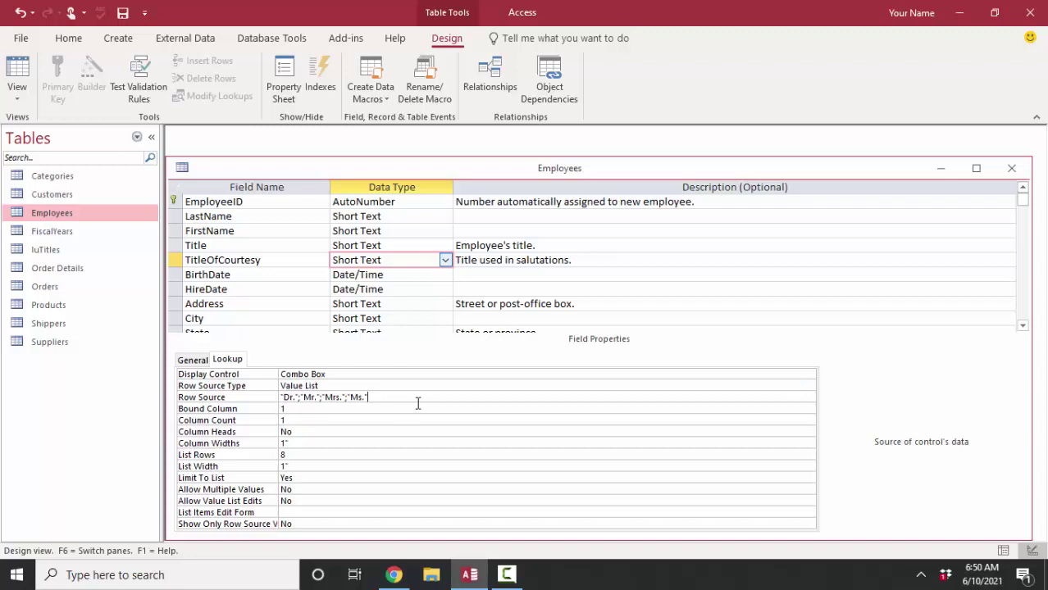
type(";")
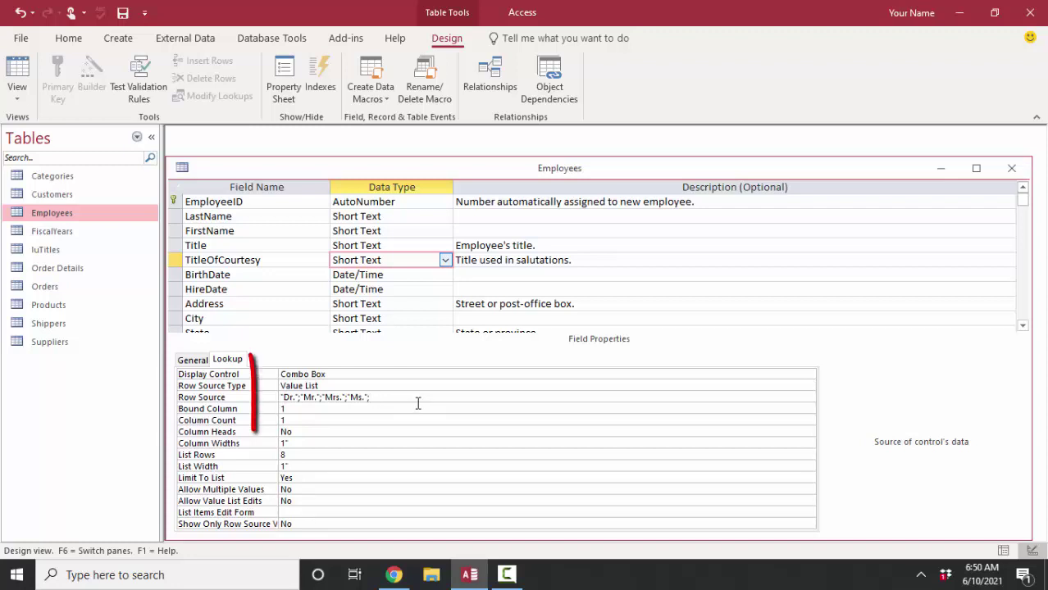
type("\"Prof")
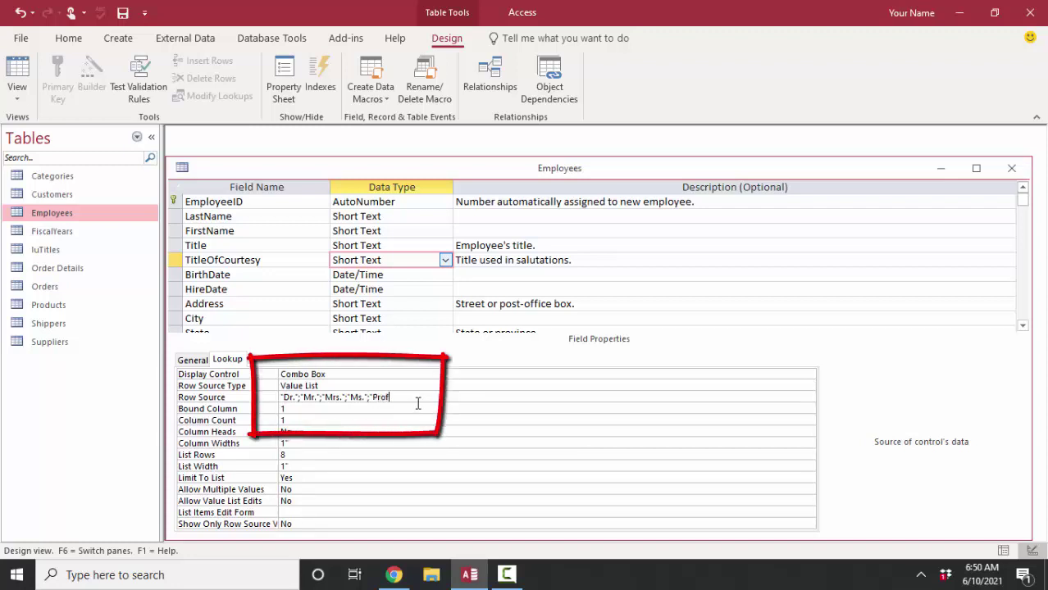
type("\"")
left_click(200, 479)
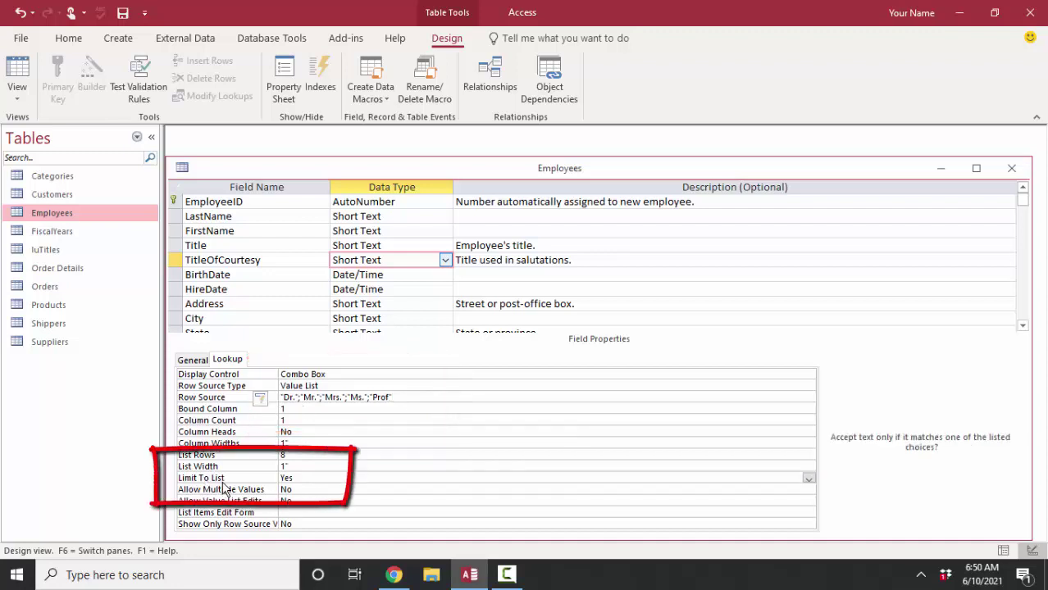
left_click(283, 456)
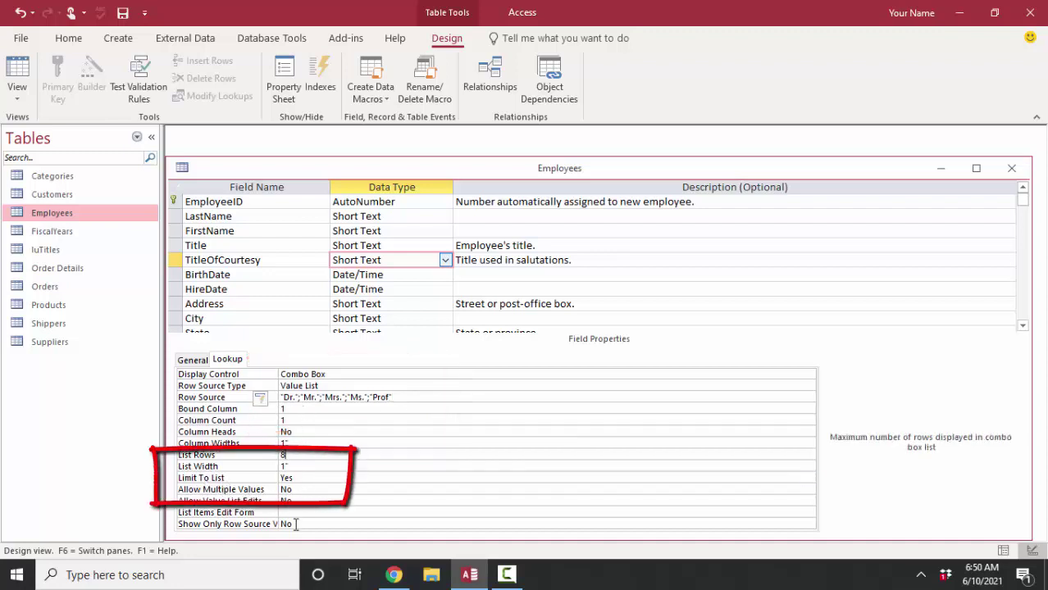
left_click(330, 442)
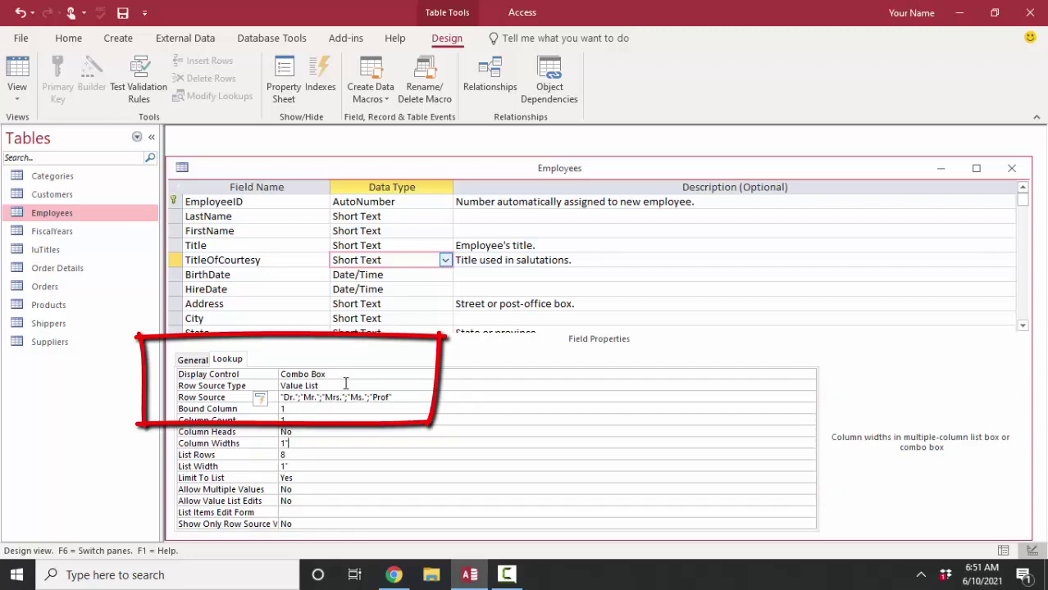
left_click(345, 384)
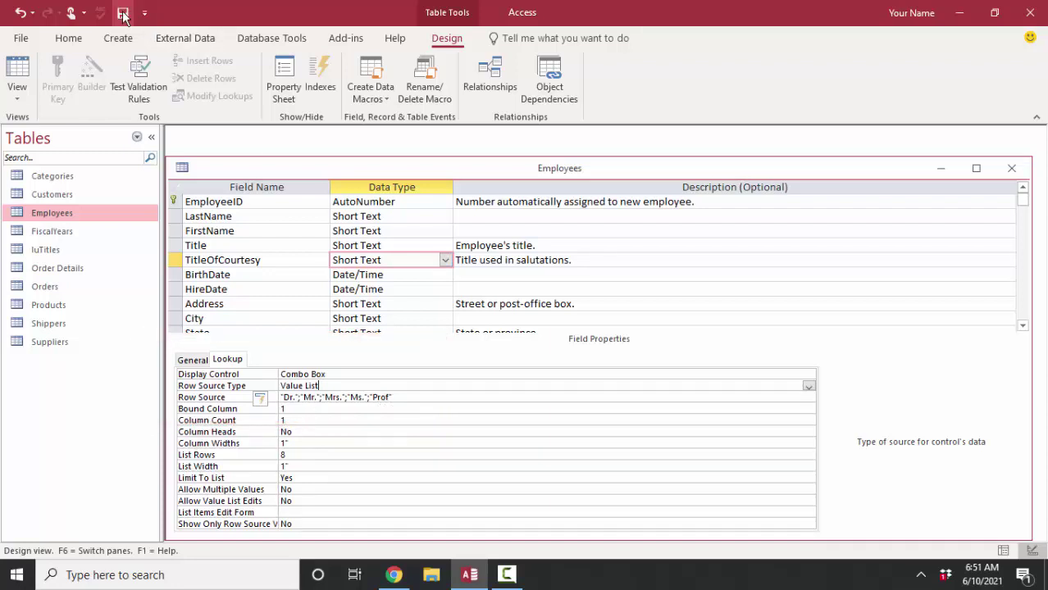
left_click(18, 72)
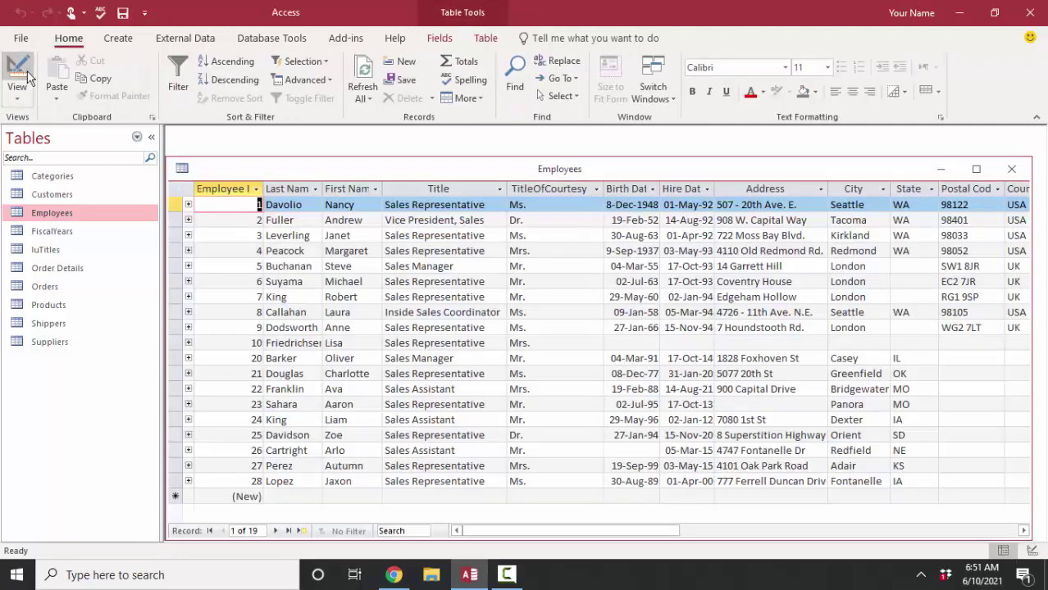
left_click(596, 206)
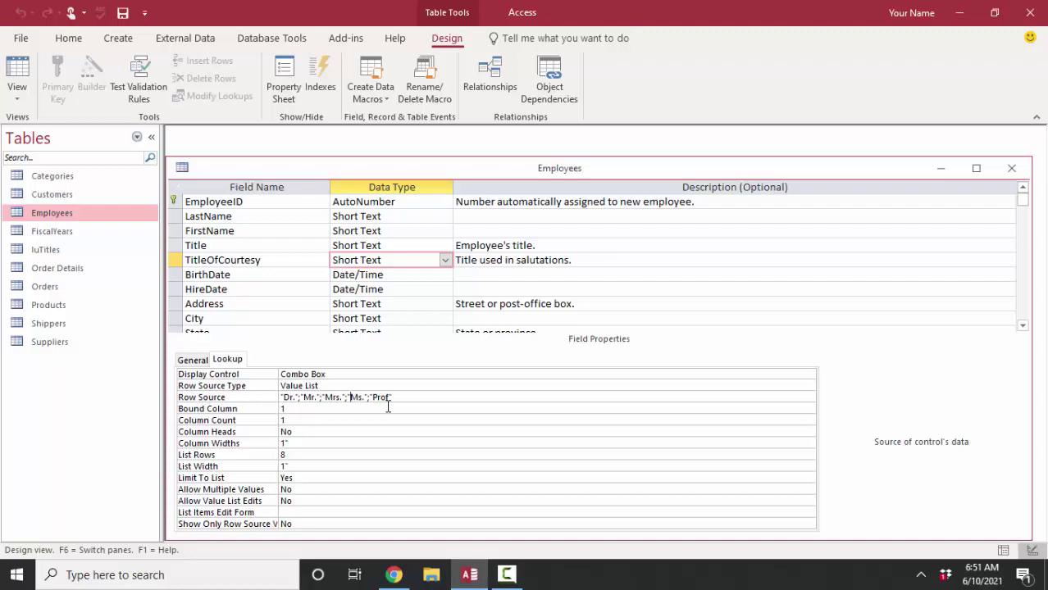
- Set the Title field's data type to Lookup Wizard, getting values from another table
left_click(259, 249)
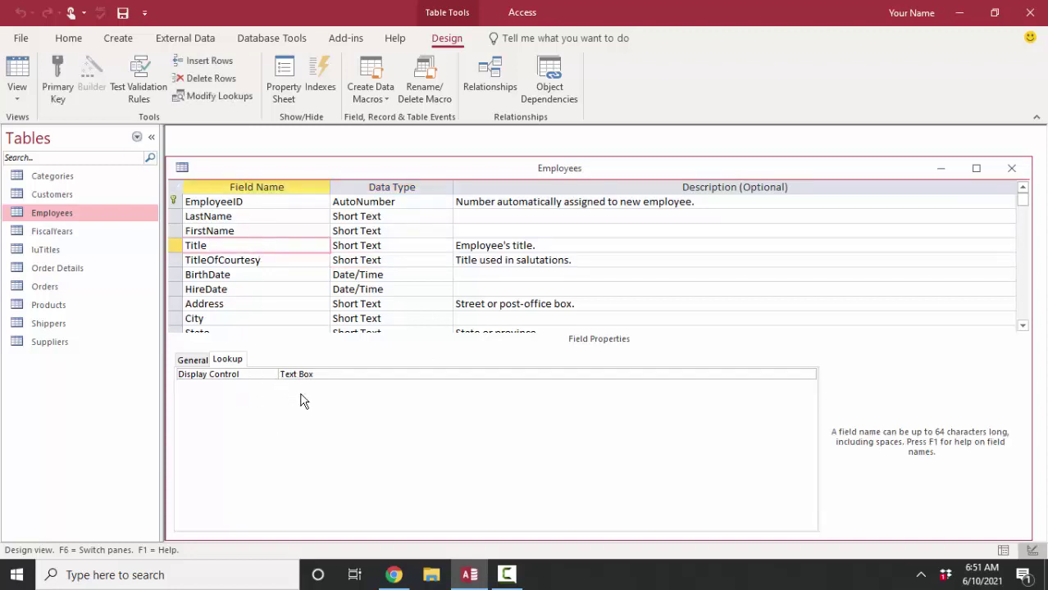
left_click(444, 247)
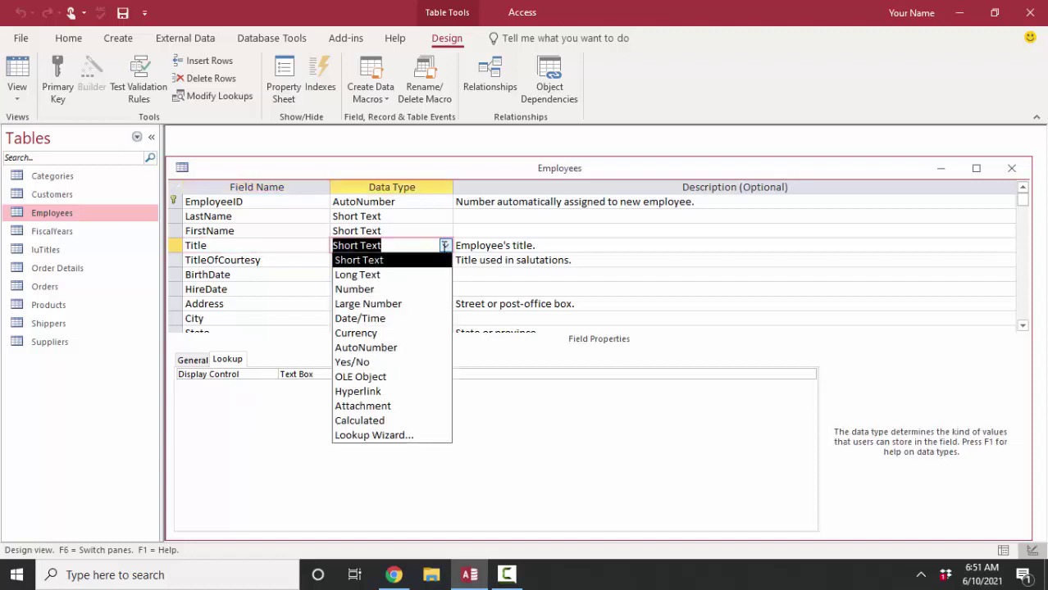
left_click(388, 436)
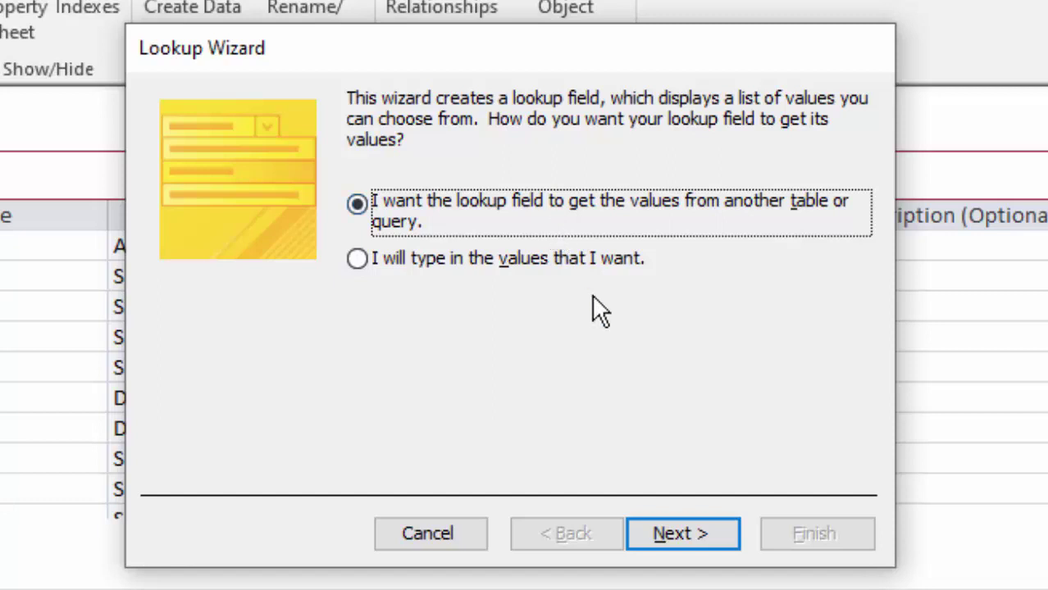
left_click(686, 551)
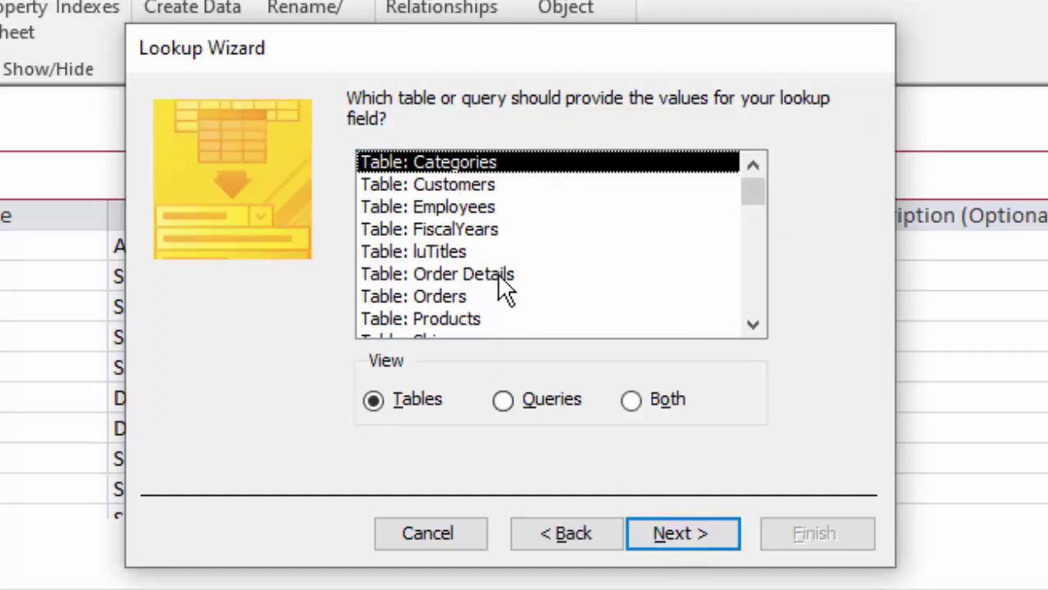
- Pick luTitles as the source table and add its Title field to the lookup
left_click(484, 254)
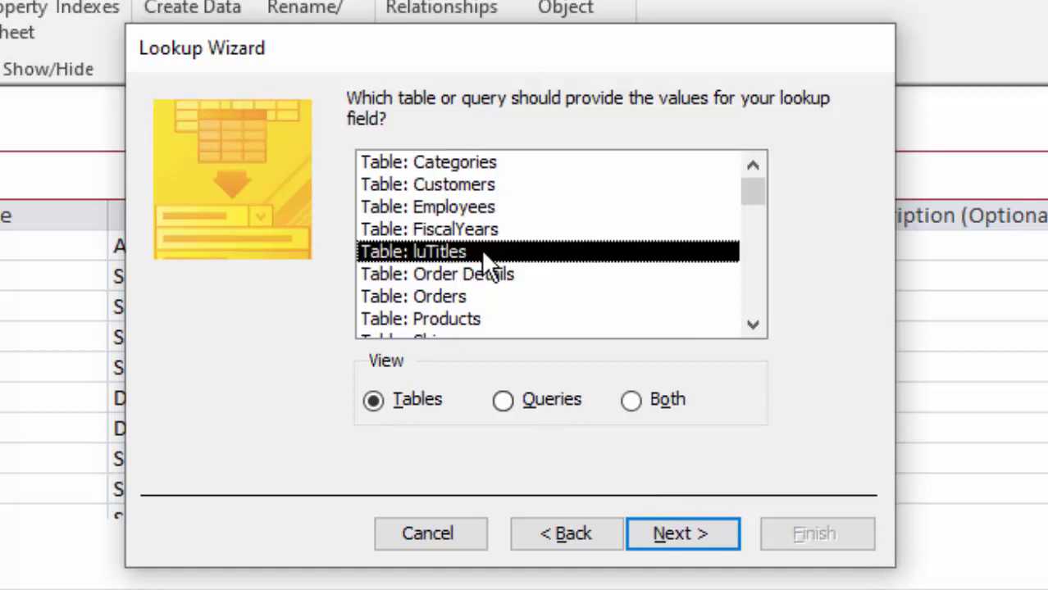
left_click(671, 535)
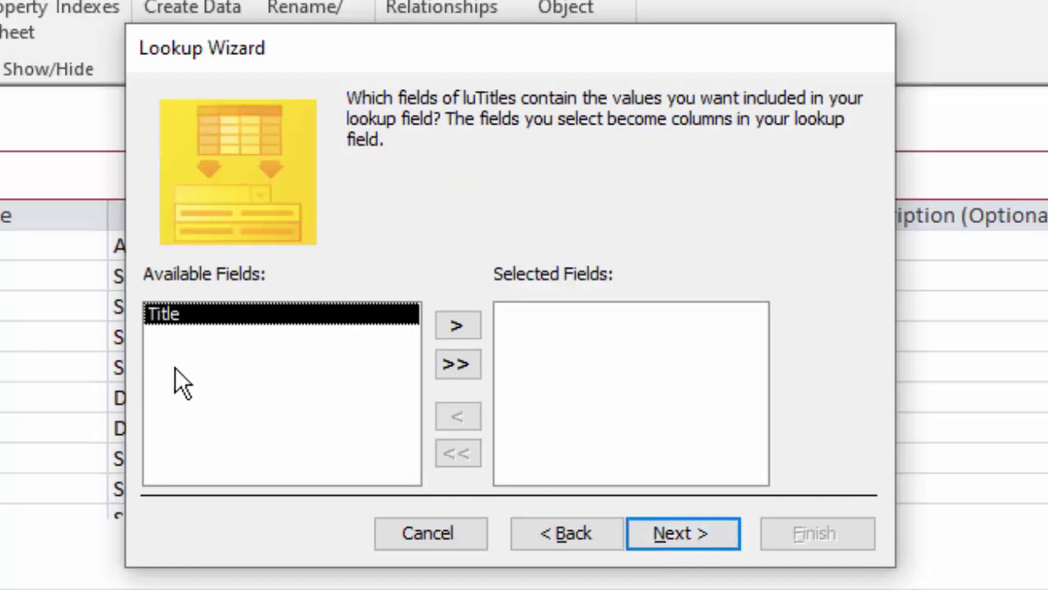
left_click(456, 328)
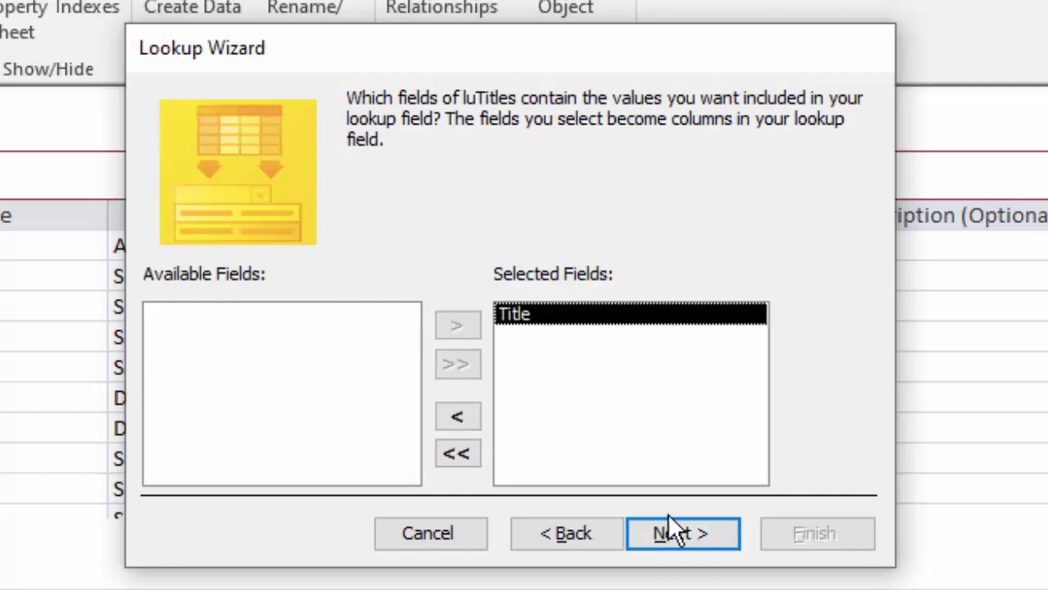
left_click(694, 539)
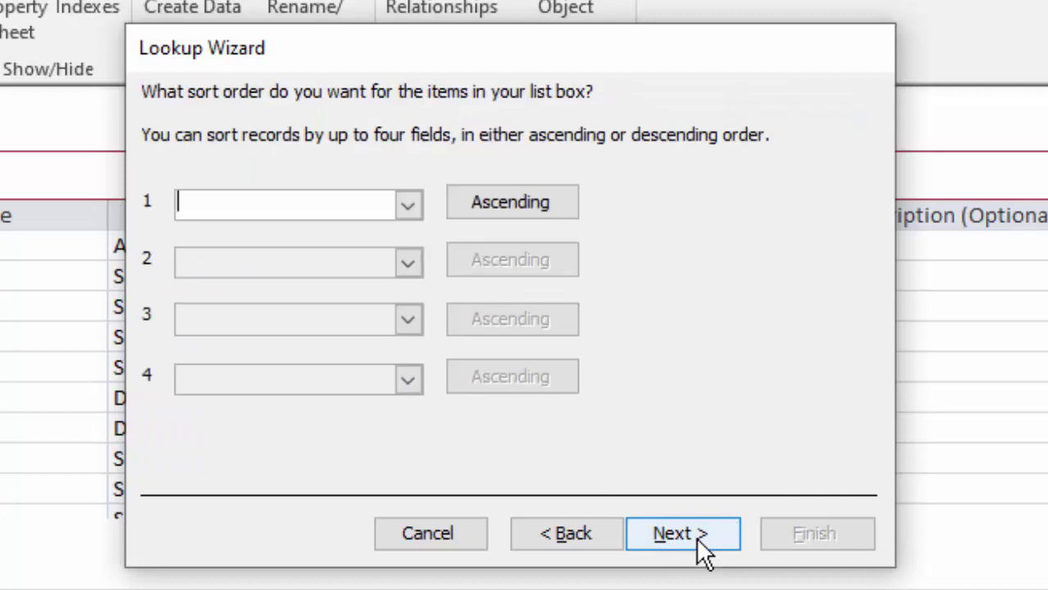
- Sort the lookup ascending by Title and widen the Title column
left_click(406, 204)
left_click(366, 257)
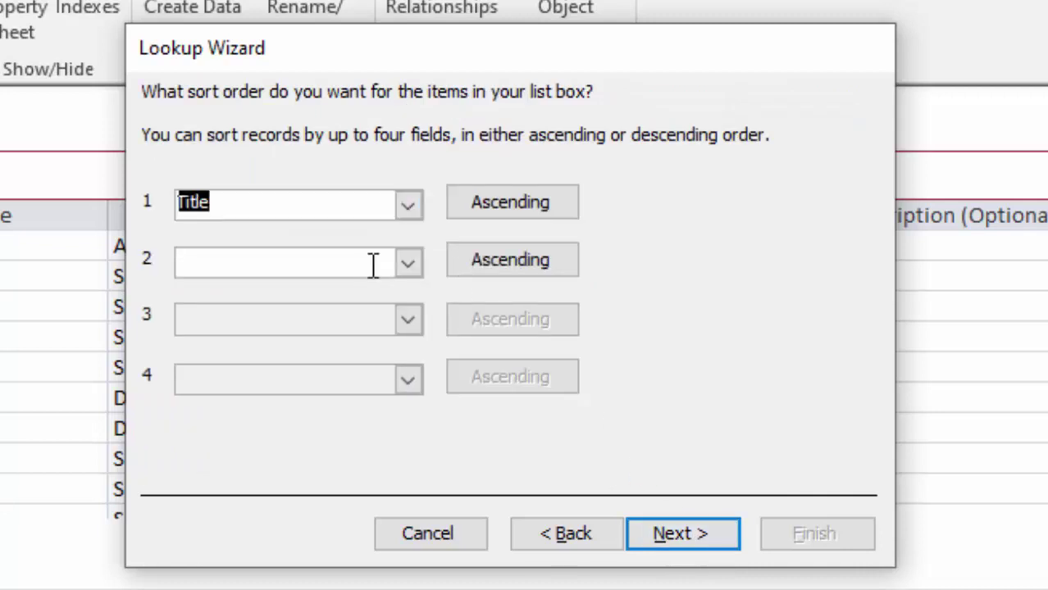
left_click(717, 533)
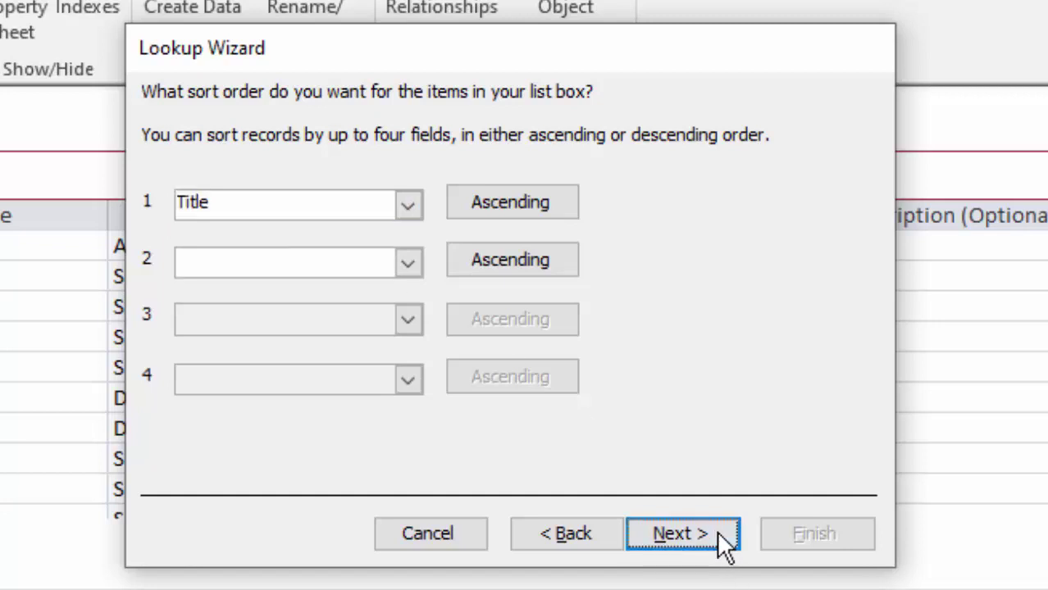
left_click_drag(334, 259, 428, 259)
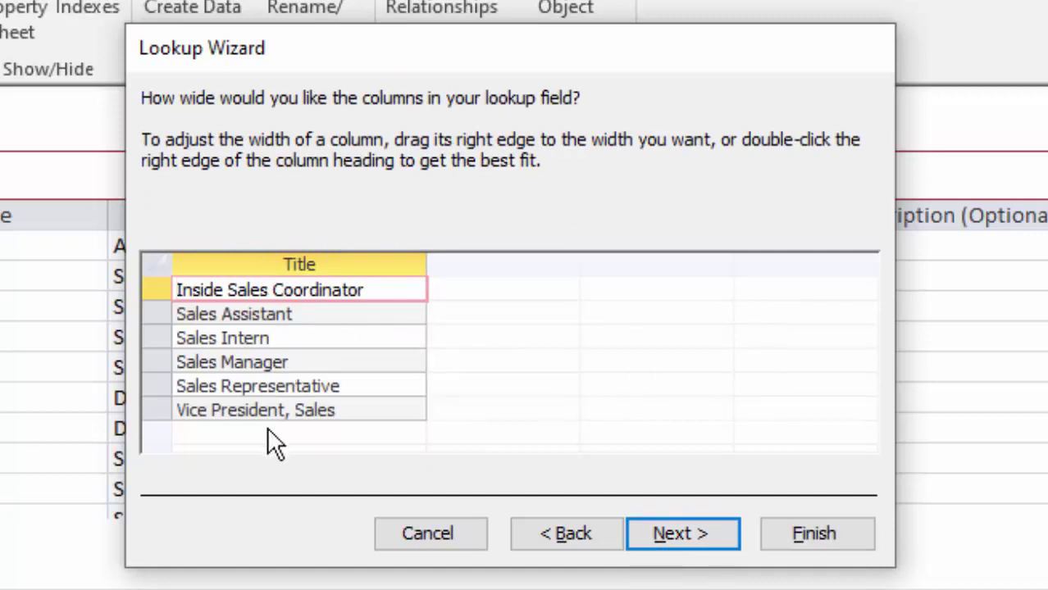
left_click(685, 529)
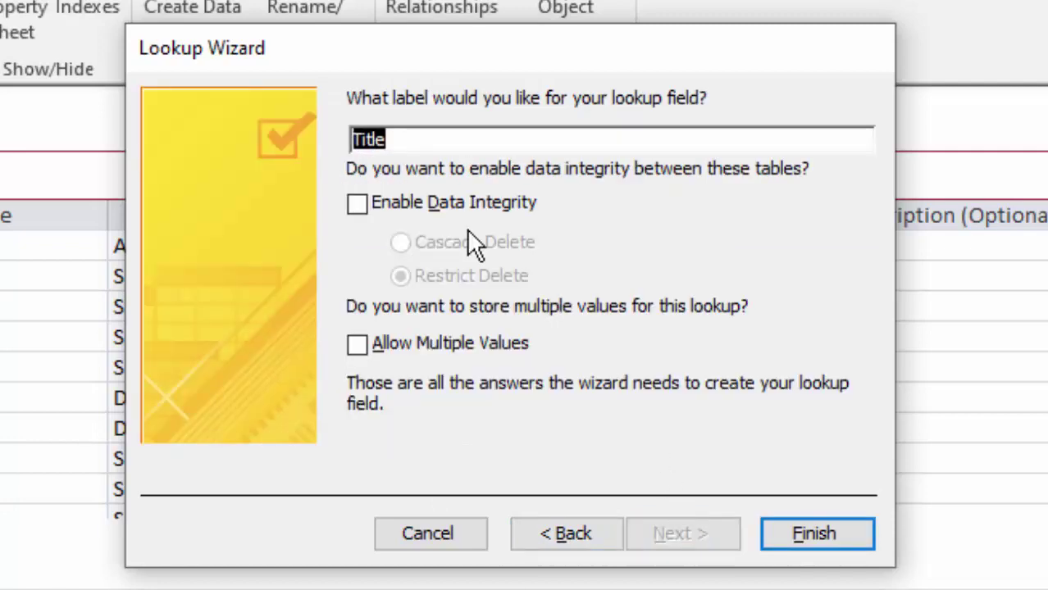
- Enable Data Integrity with Restrict Delete, keeping the lookup label Title
left_click(358, 205)
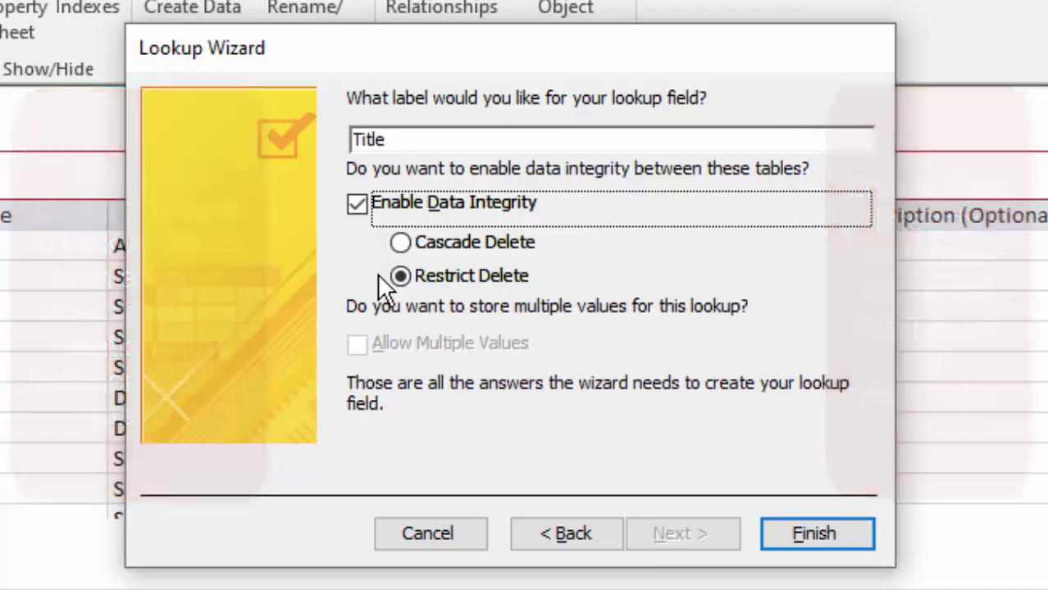
- Finish the Title lookup to luTitles, save the table, and inspect the generated Row Source query
left_click(861, 547)
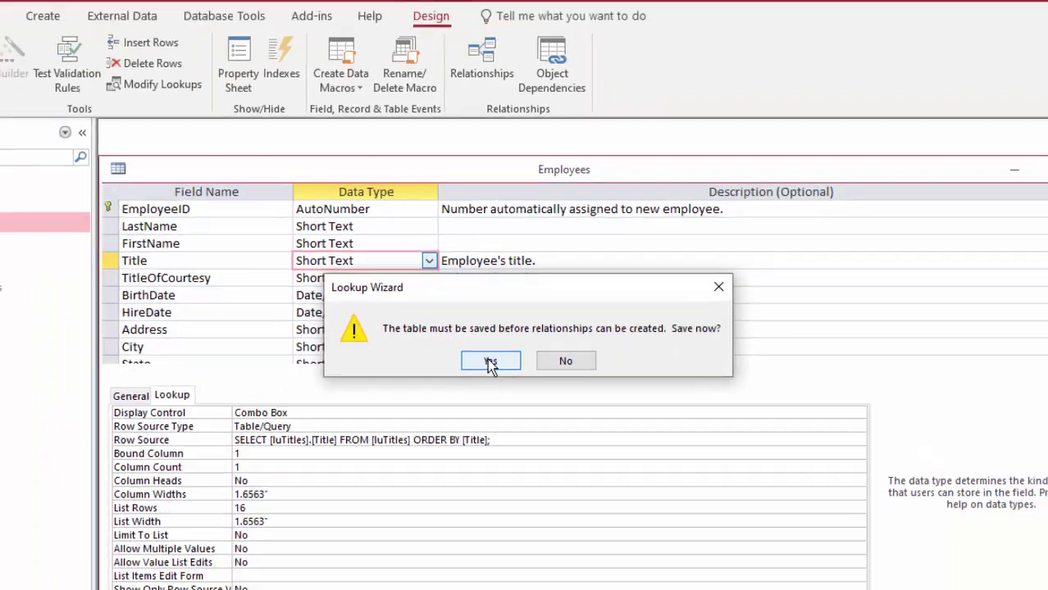
left_click(456, 514)
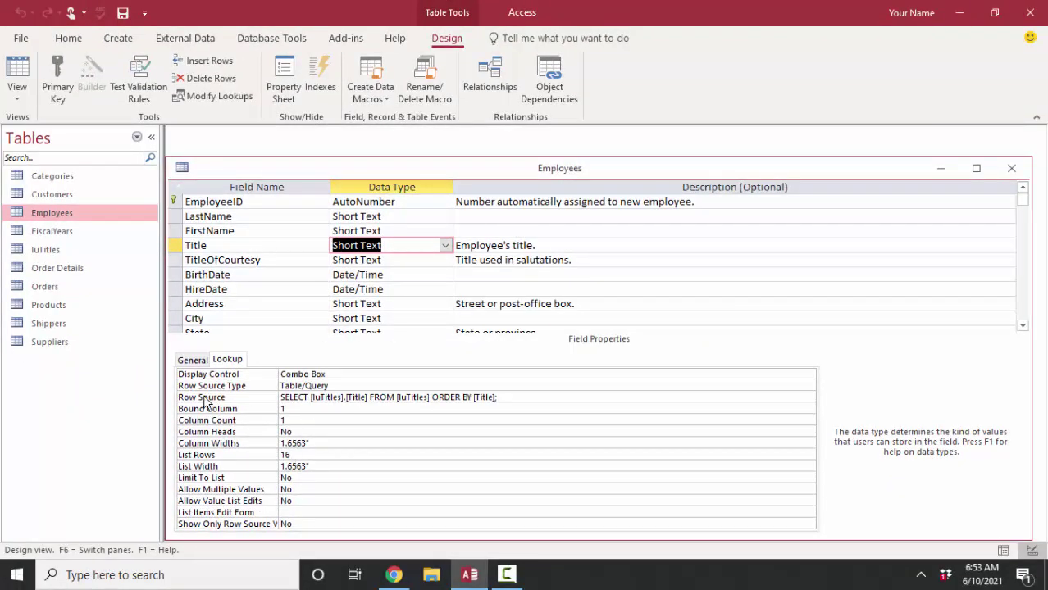
left_click(285, 398)
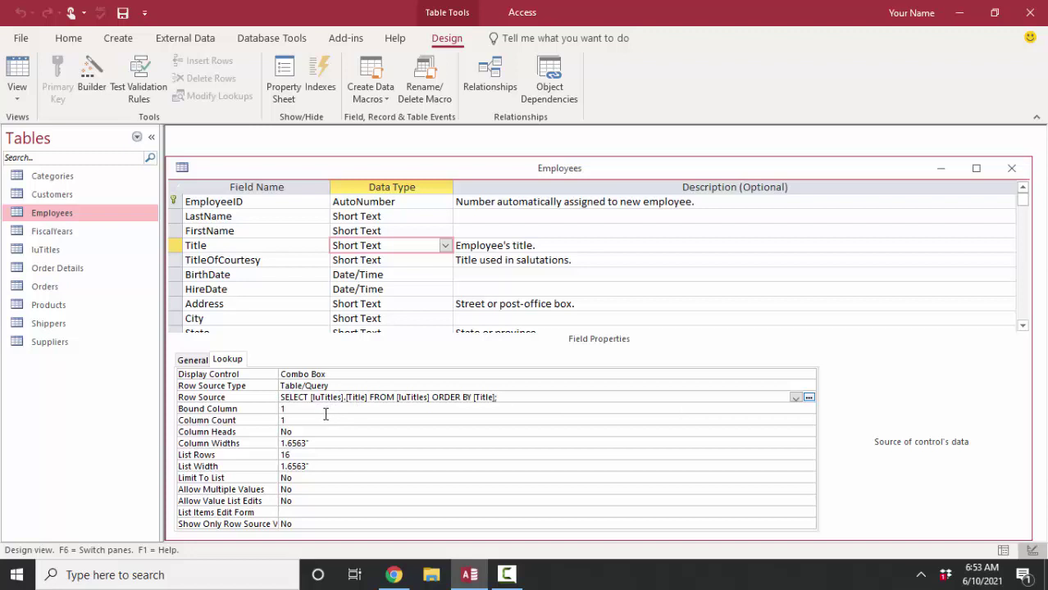
- Save the Employees design, keep the latest changes, and switch to Datasheet view
left_click(122, 13)
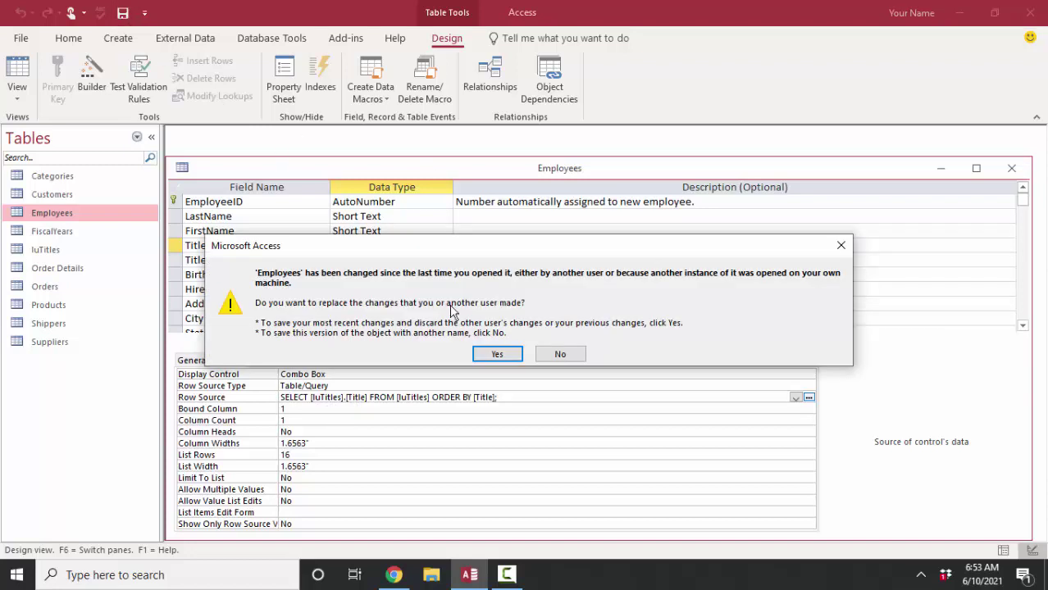
left_click(495, 354)
left_click(18, 74)
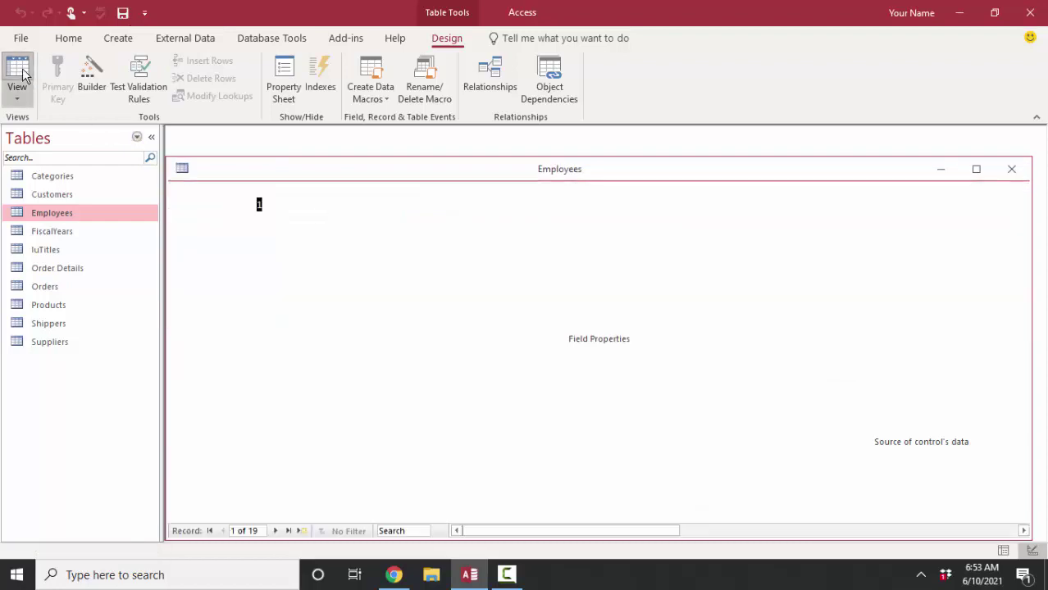
- Confirm record 1's Title dropdown lists the six luTitles job titles, then close Employees
left_click(499, 205)
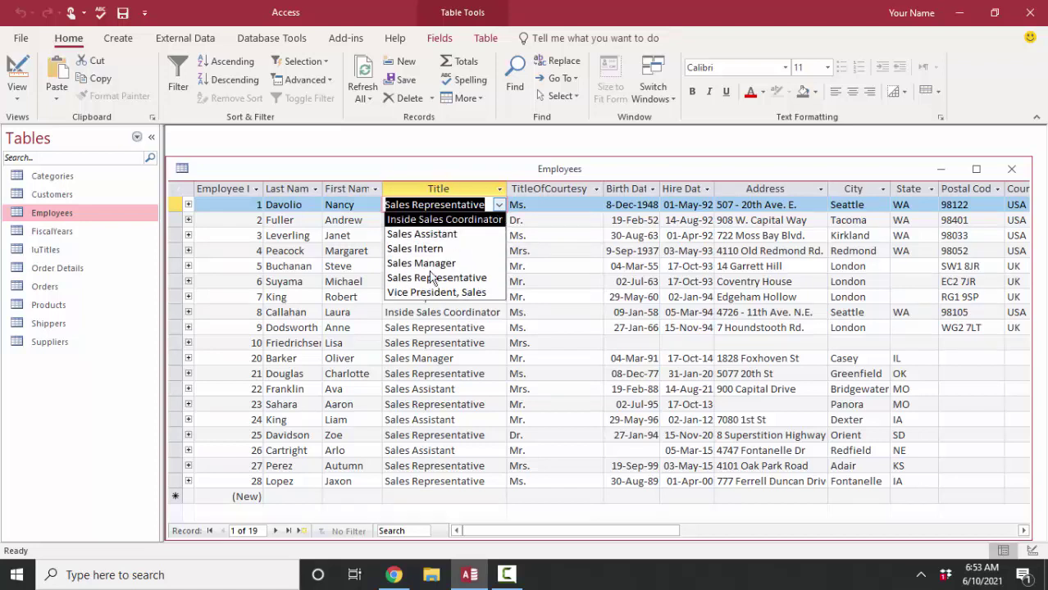
left_click(1019, 175)
left_click(1017, 174)
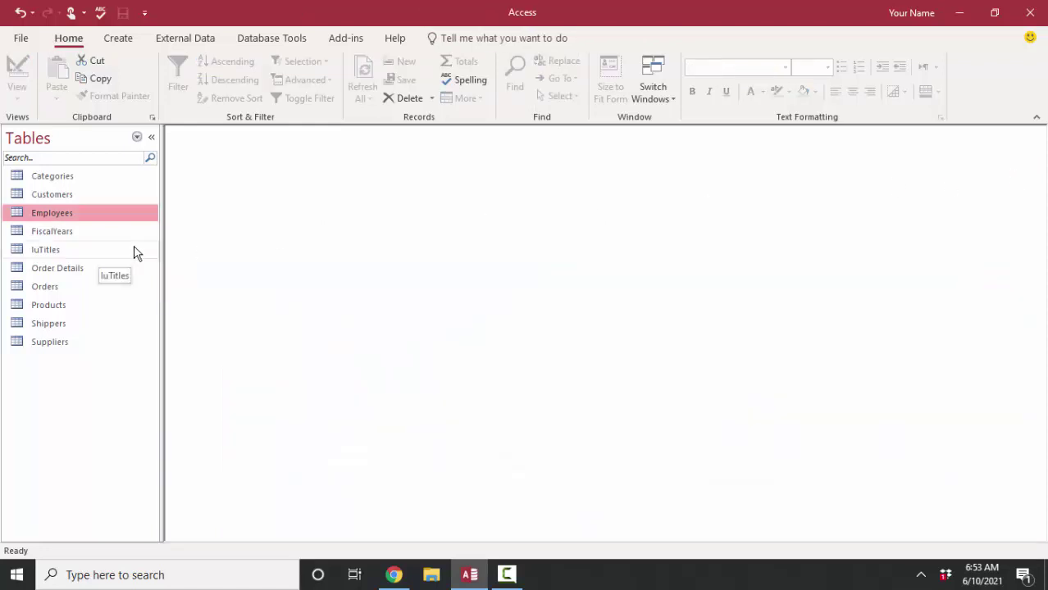
- Add 'Vice President, Operations' to luTitles, widen the Title column, and close, saving the layout
left_click(51, 254)
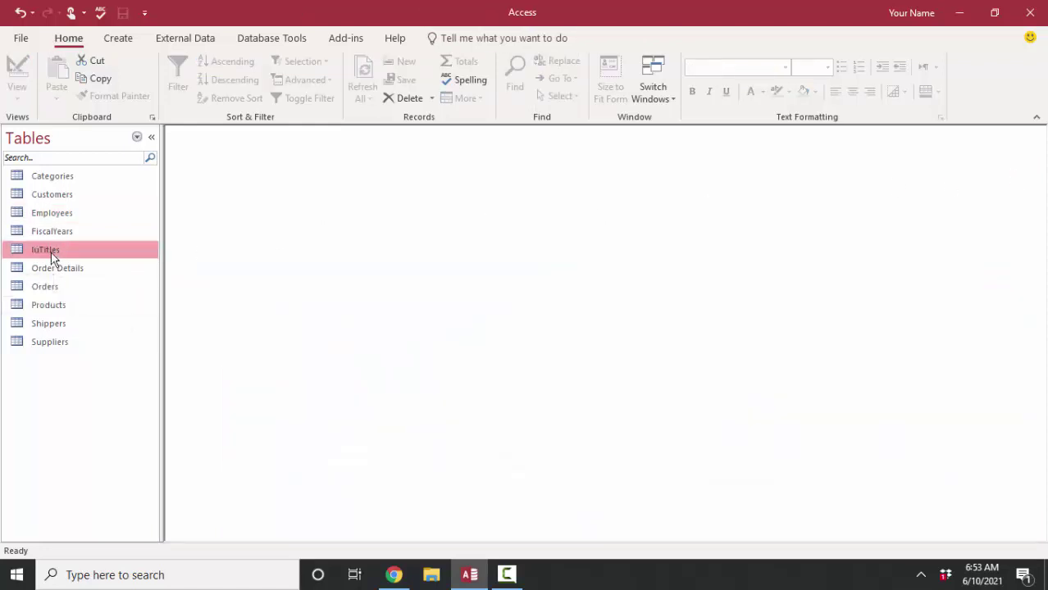
double_click(51, 254)
left_click(212, 298)
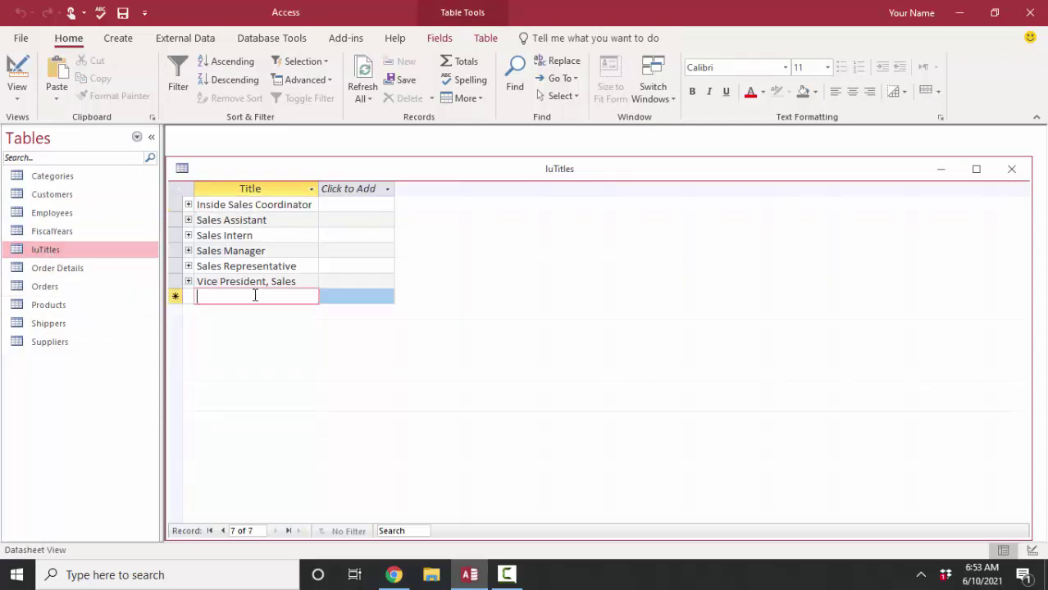
type("Vice Prei")
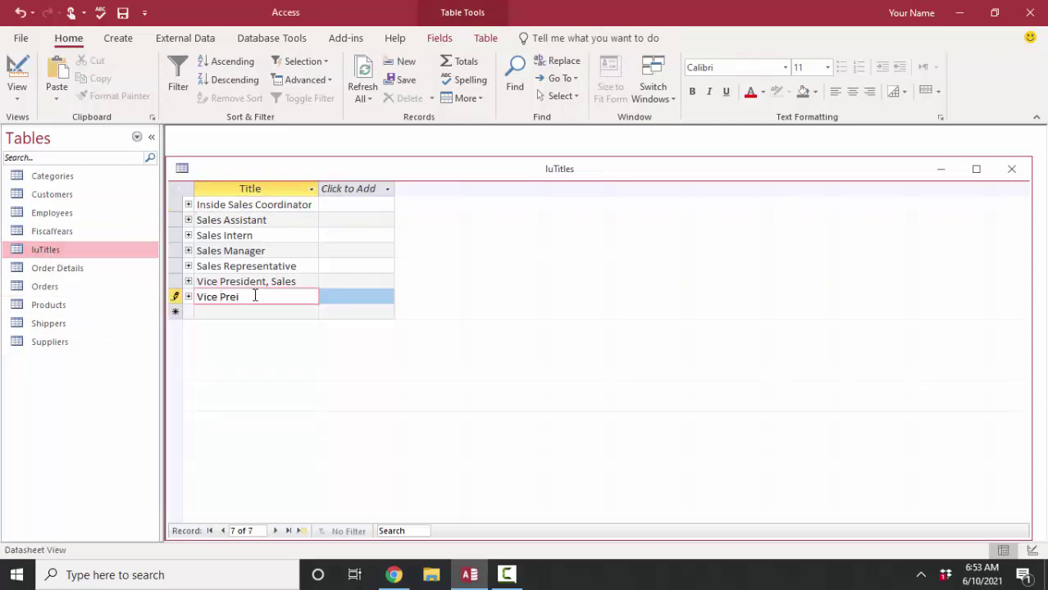
type("ident, Operations")
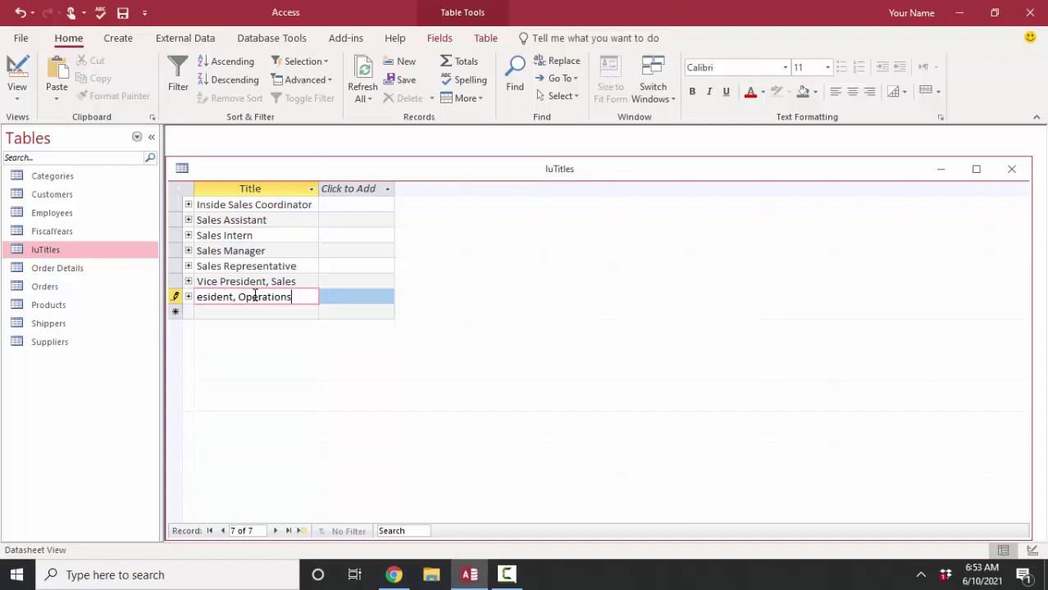
double_click(318, 188)
left_click(1011, 169)
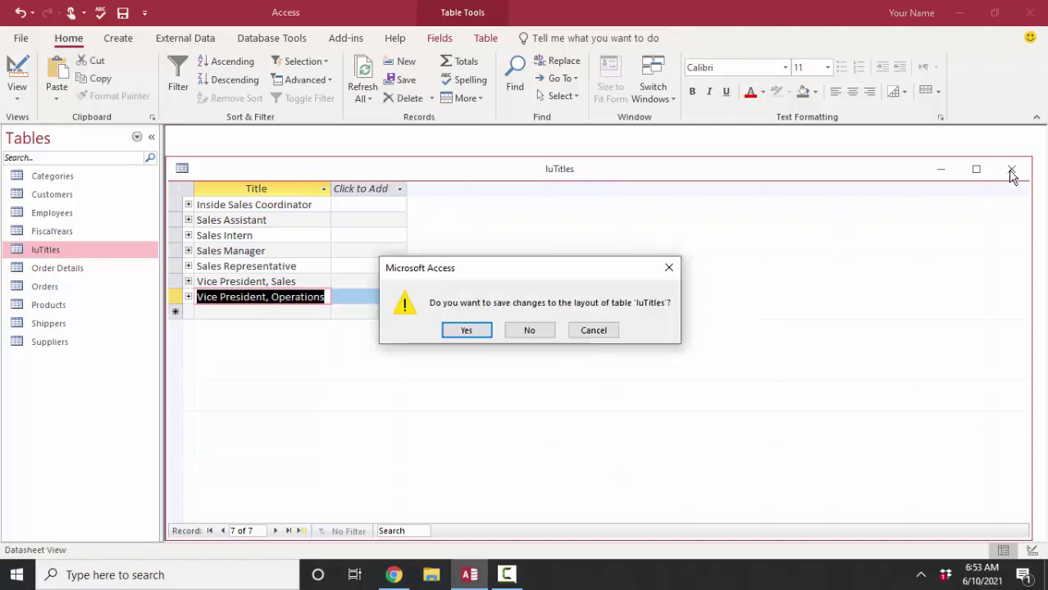
left_click(474, 332)
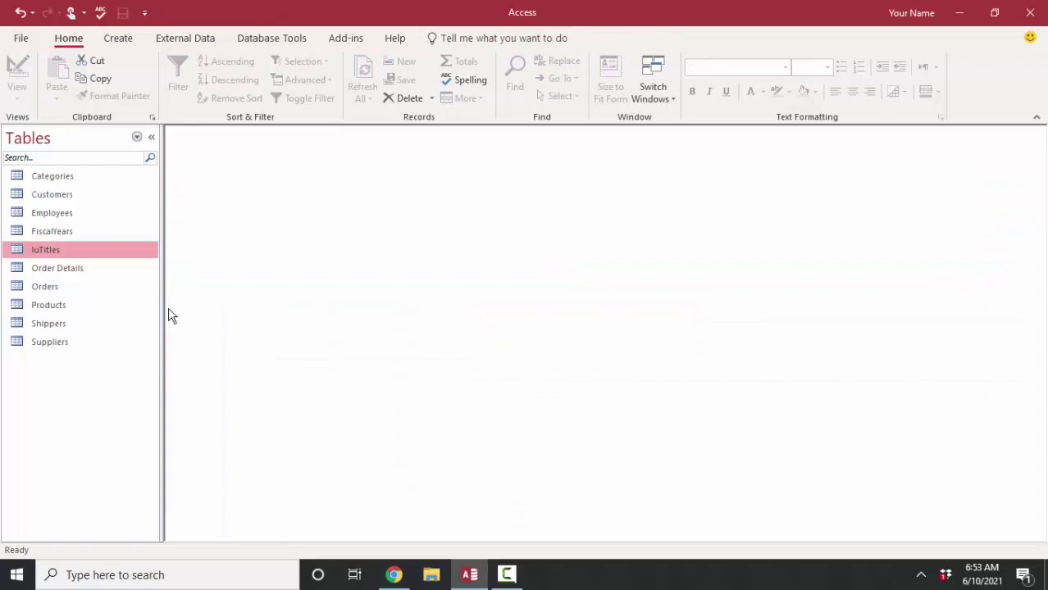
- Reopen Employees, confirm Davolio's Title list includes Vice President, Operations, then switch to Design view
double_click(70, 214)
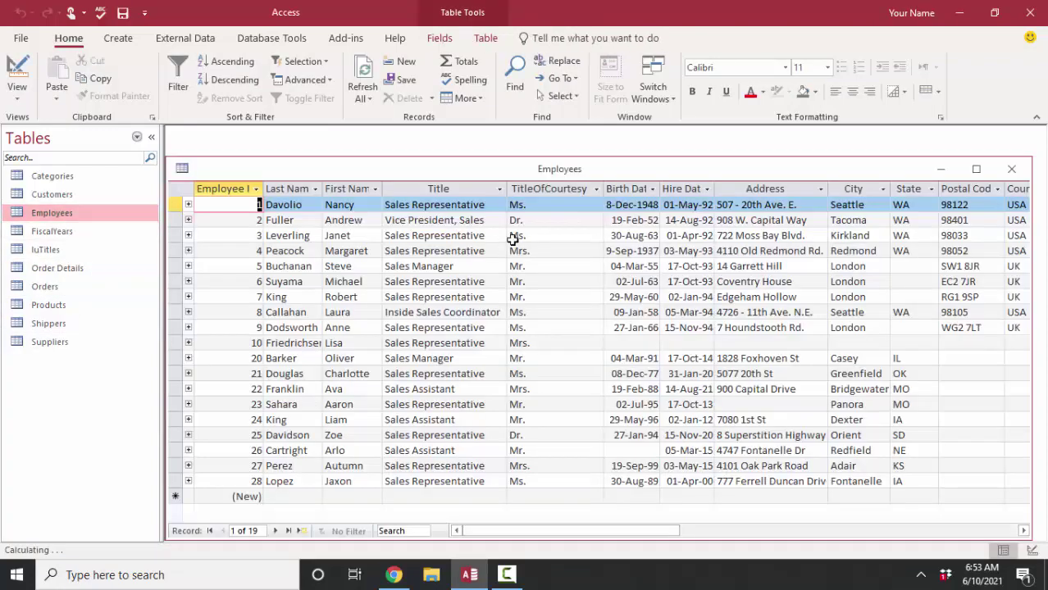
left_click(498, 207)
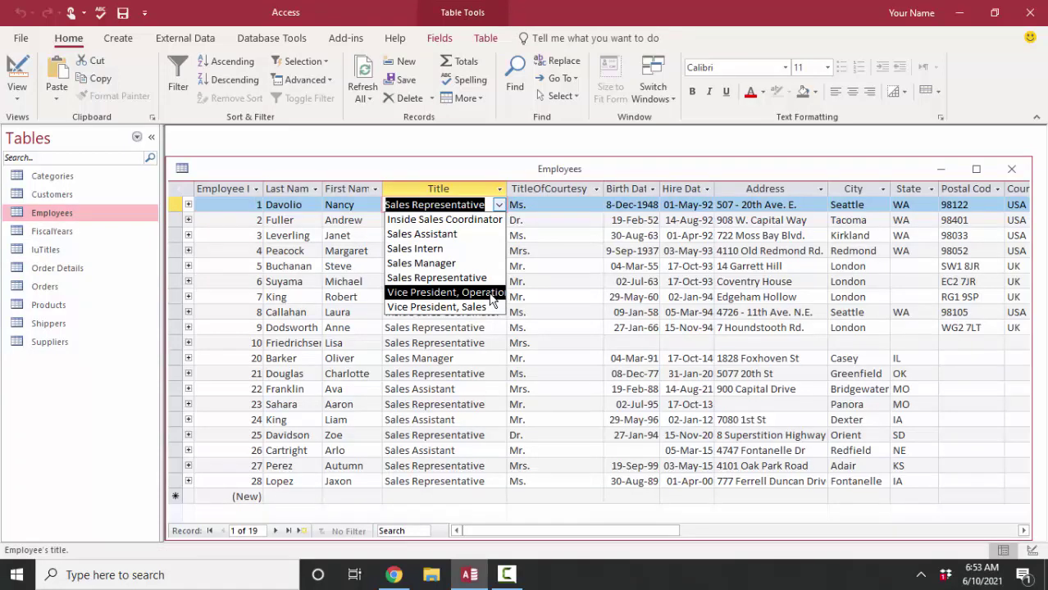
left_click(17, 77)
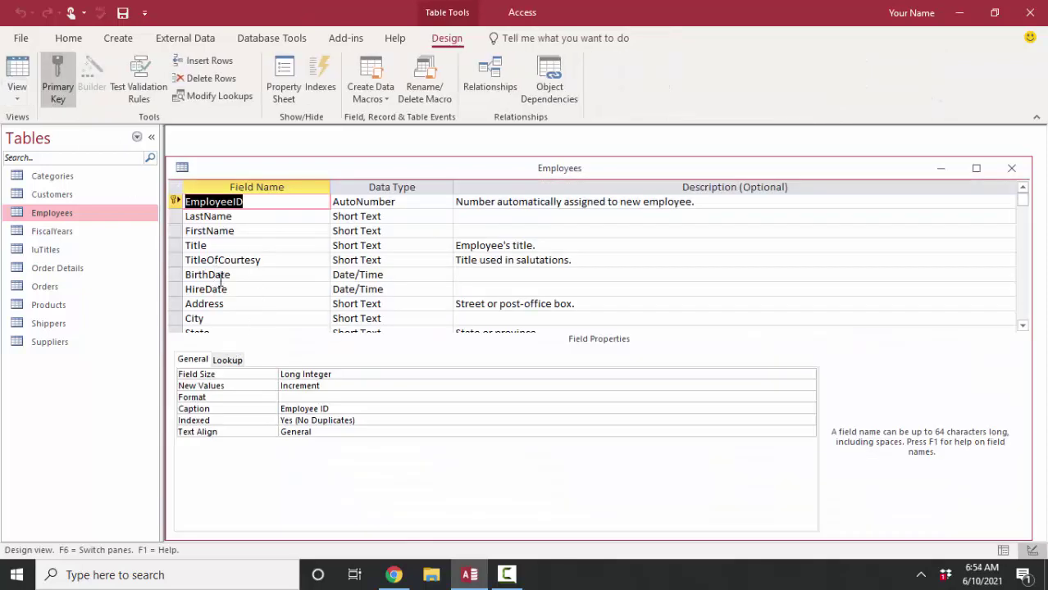
- Inspect Title's Row Source query and TitleOfCourtesy's value list, then close the Employees design
left_click(220, 245)
left_click(227, 360)
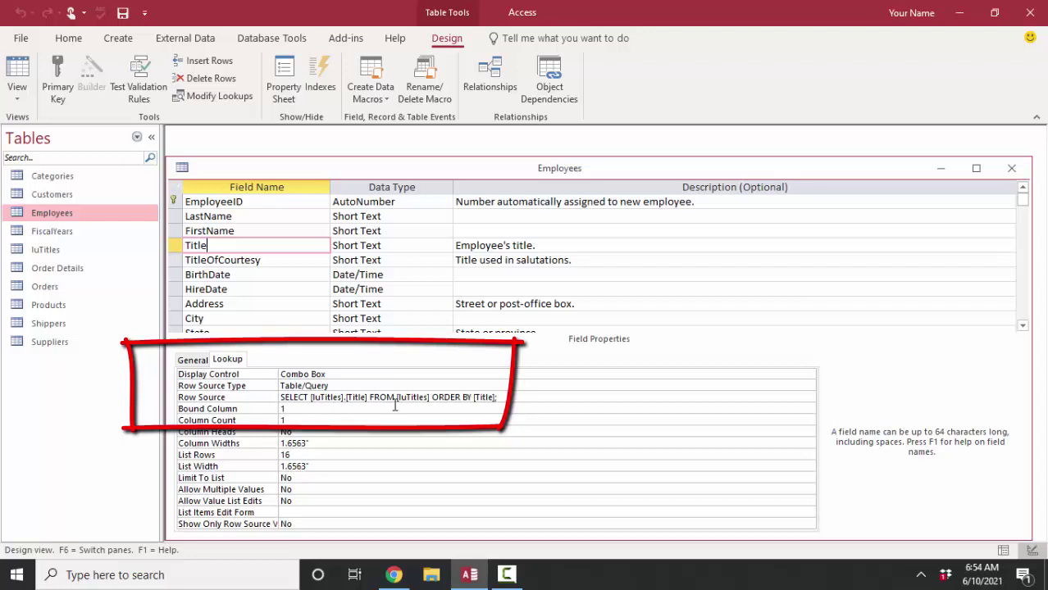
left_click(298, 397)
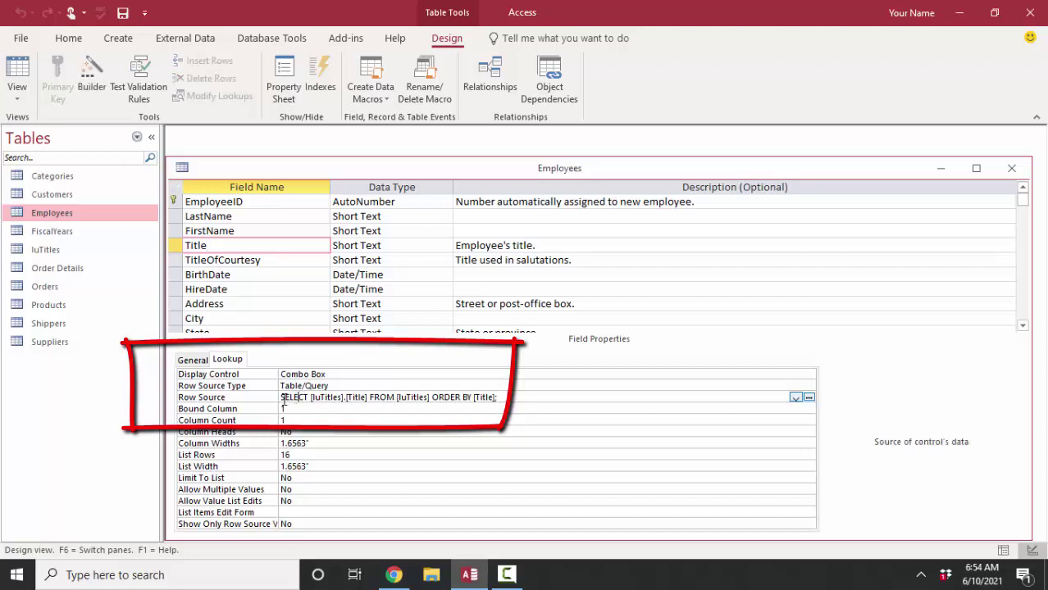
left_click(268, 261)
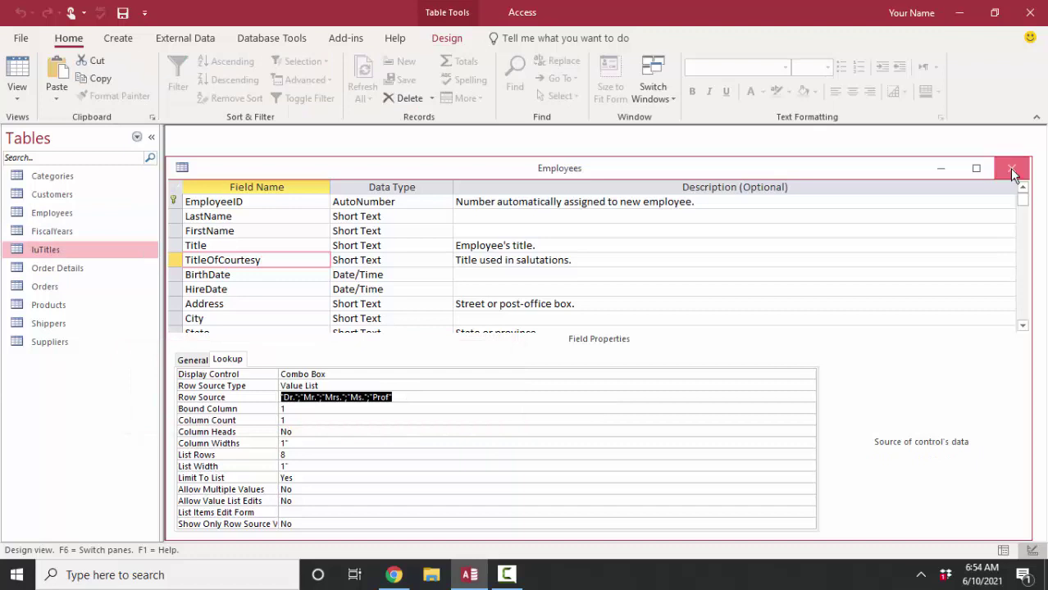
left_click(1012, 170)
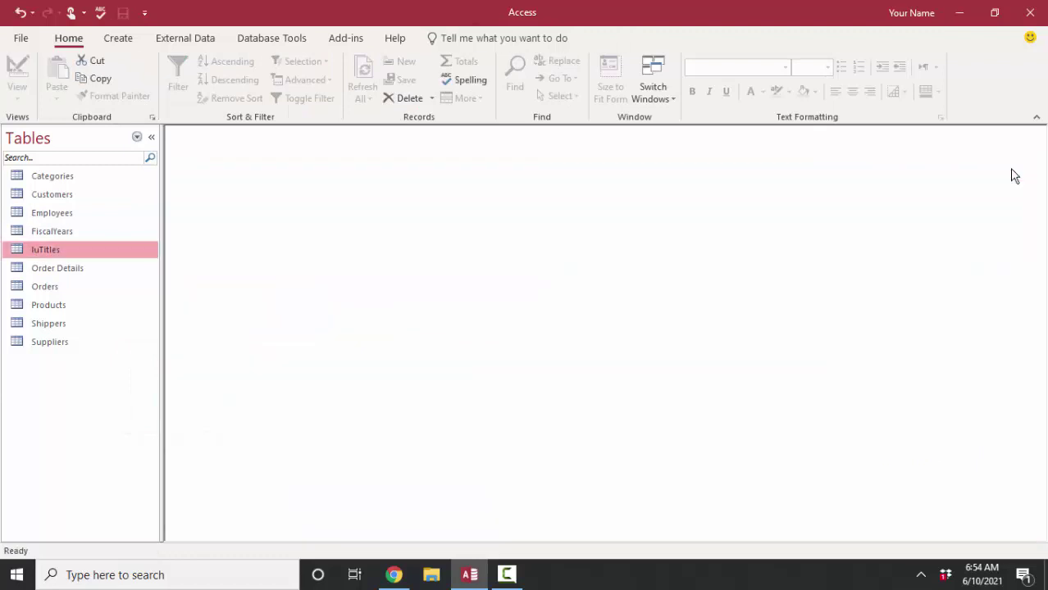
- Show all relationships maximized, moving luTitles lower to reveal its one-to-many join to Employees Title
left_click(275, 41)
left_click(180, 80)
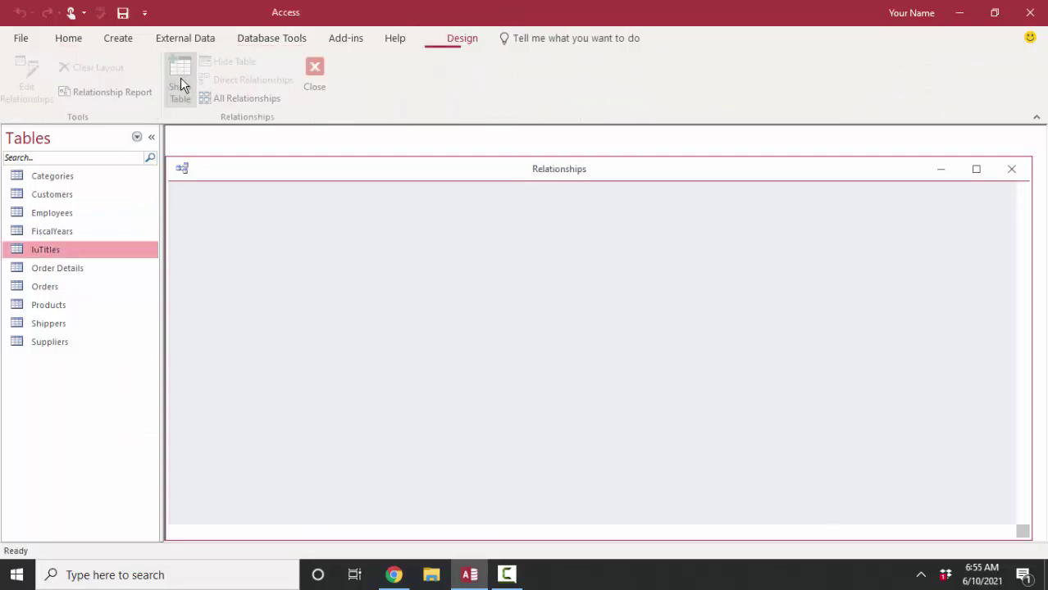
left_click(238, 98)
left_click(976, 169)
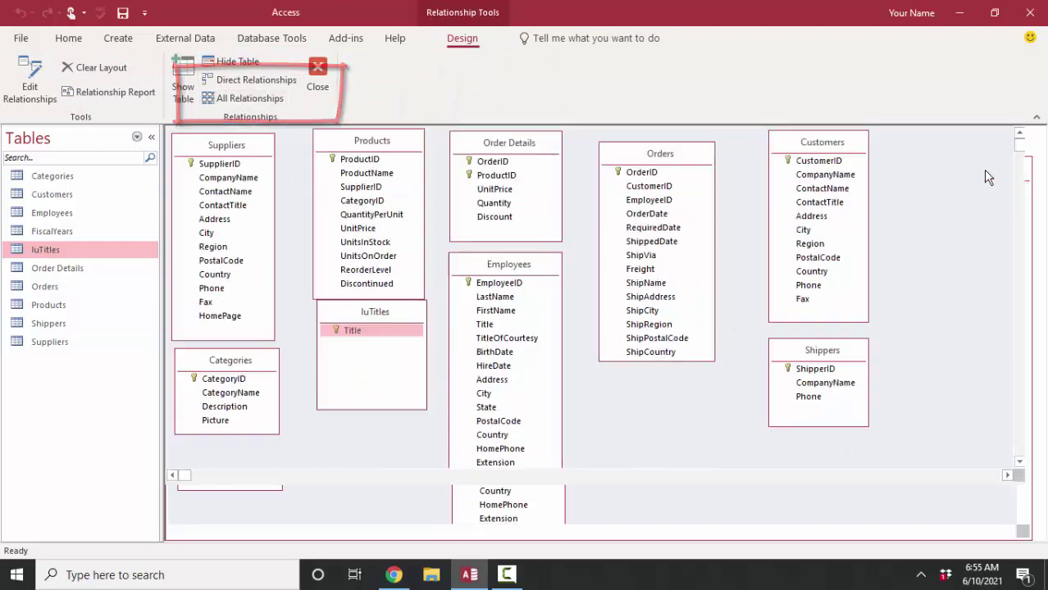
left_click_drag(368, 287, 367, 345)
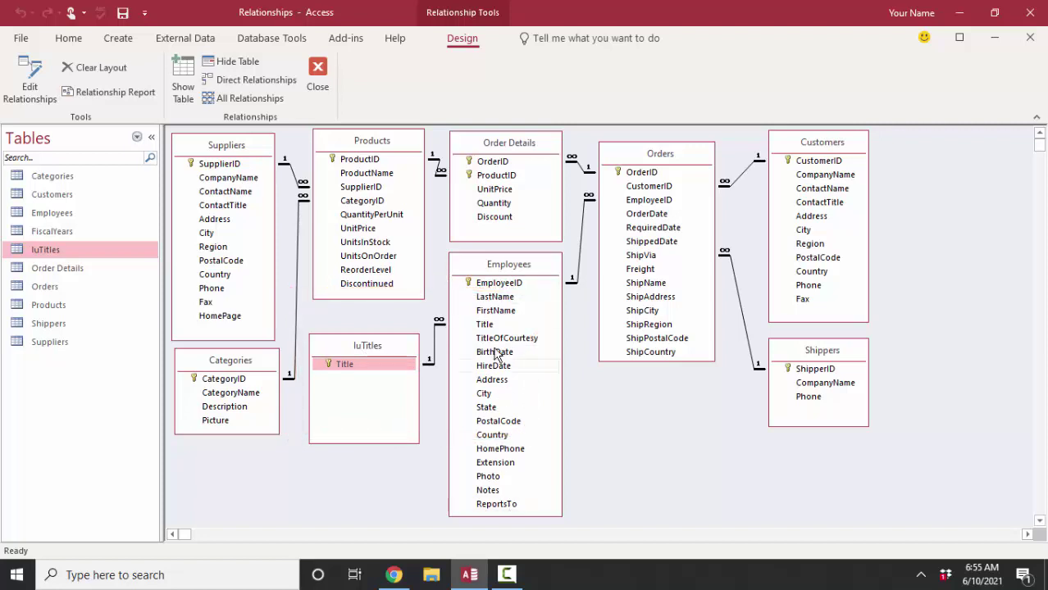
left_click(484, 325)
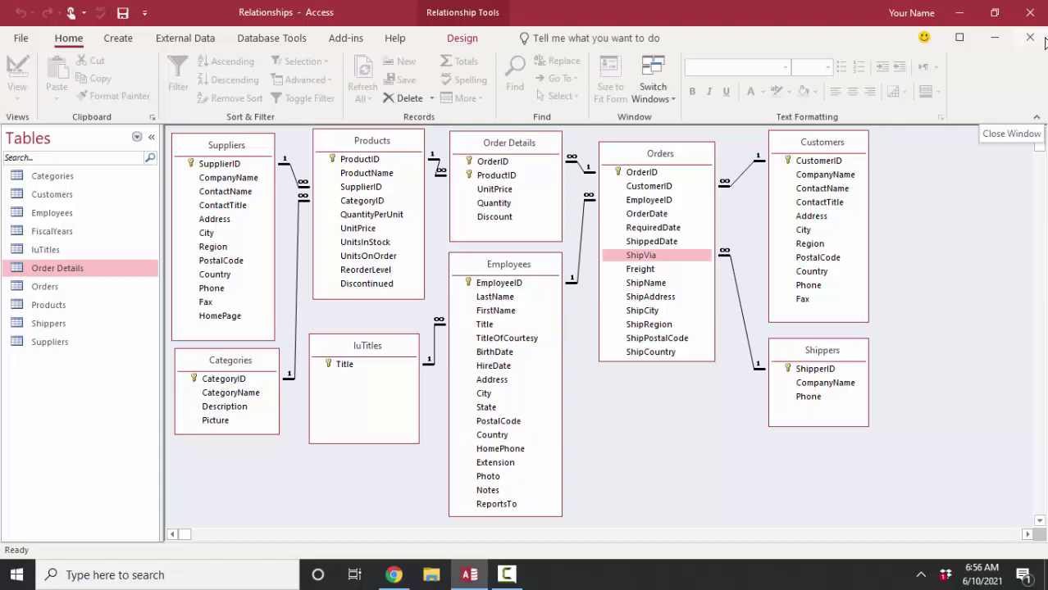
- Point out Orders EmployeeID and Employees TitleOfCourtesy in the diagram, then open the Products table
left_click(646, 203)
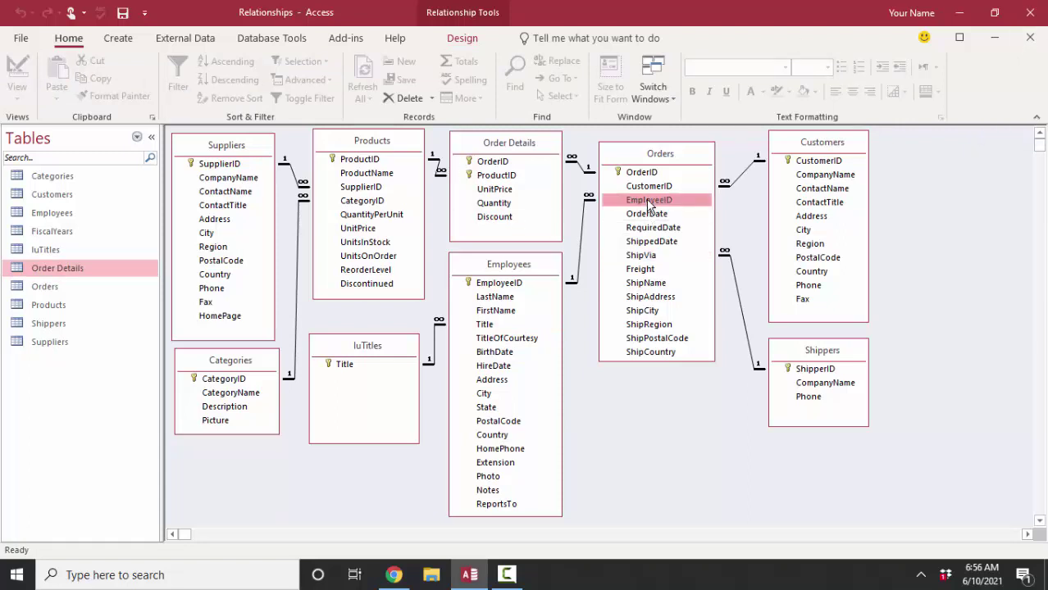
left_click(481, 340)
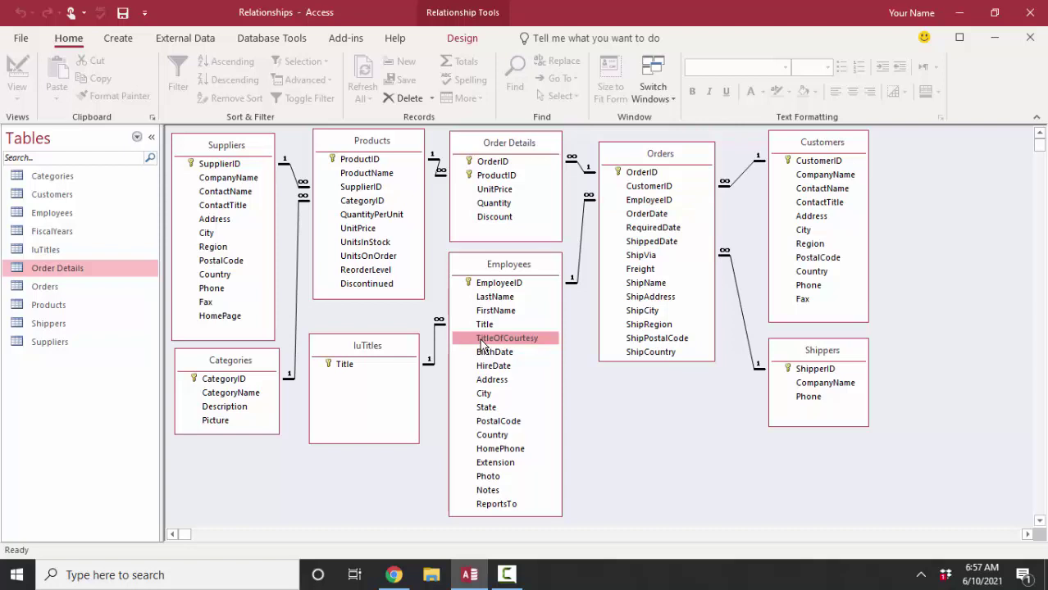
left_click_drag(481, 342, 493, 336)
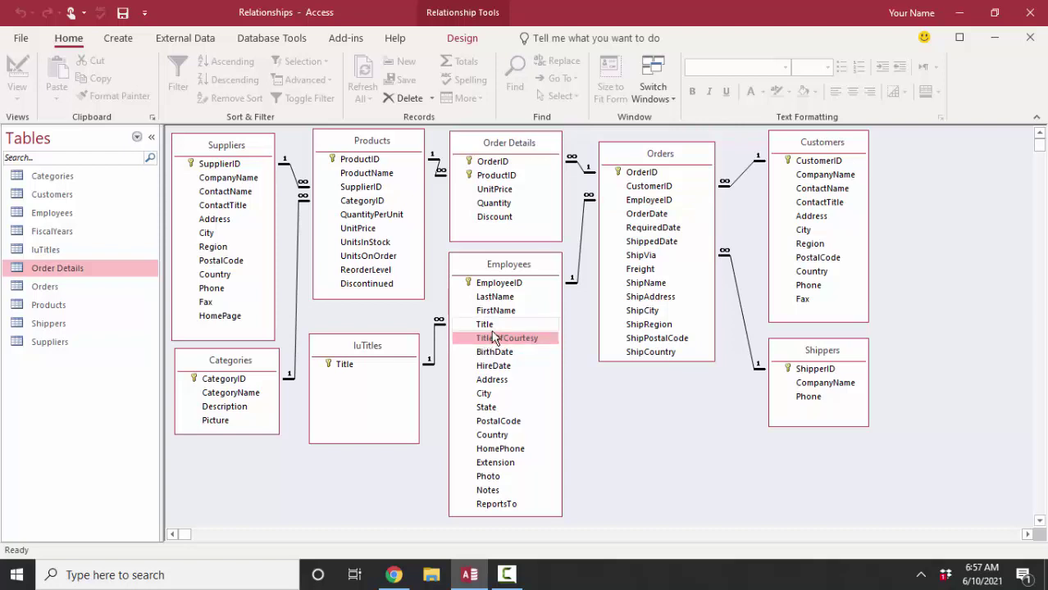
double_click(108, 308)
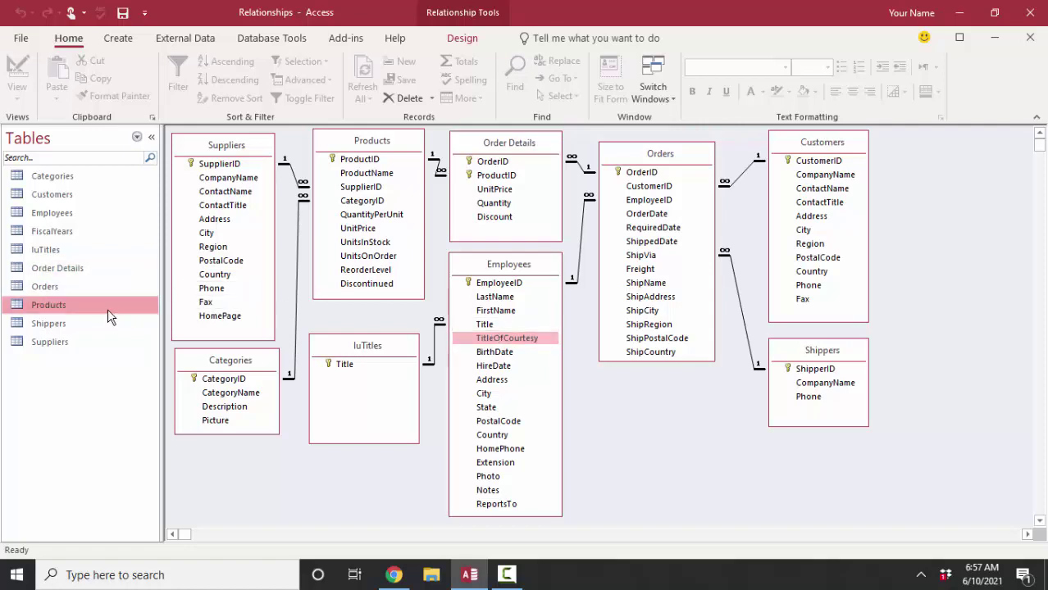
- Review Chai's Supplier and Category lookup lists, close Products, then highlight TitleOfCourtesy and luTitles Title
left_click(606, 149)
left_click(608, 148)
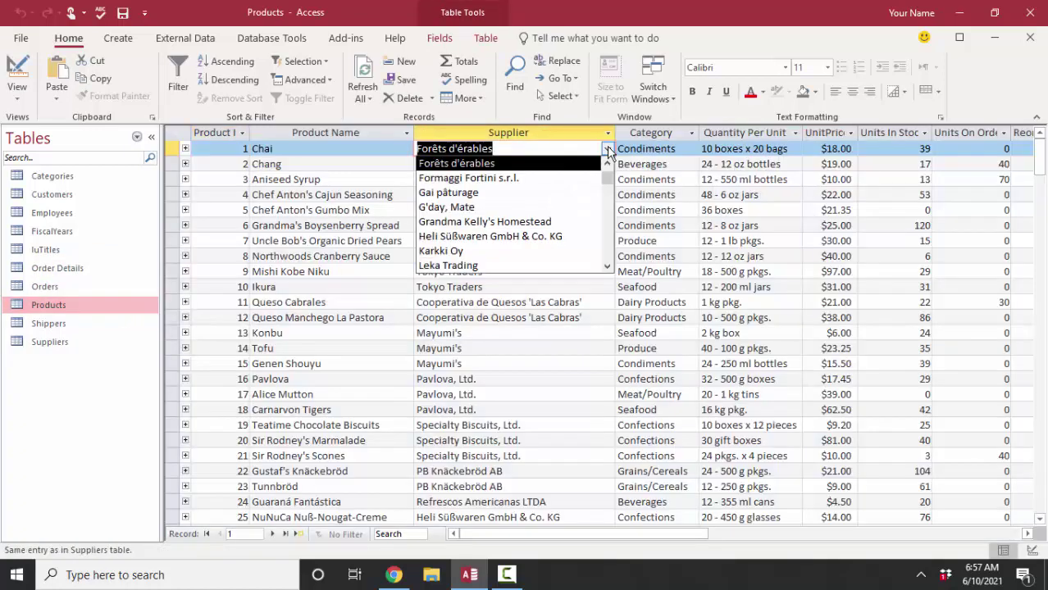
left_click(691, 150)
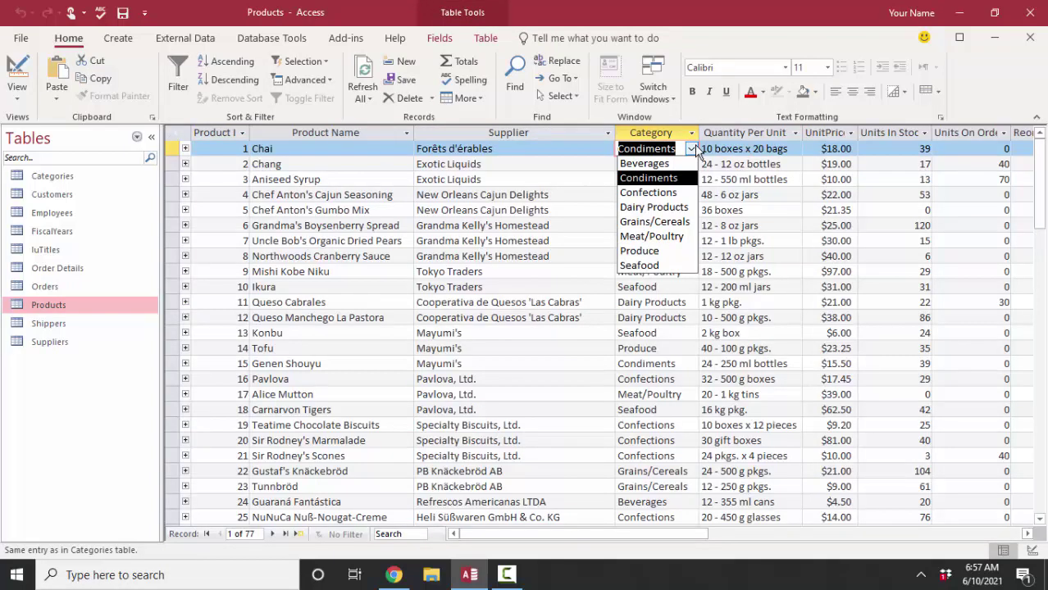
left_click(1030, 38)
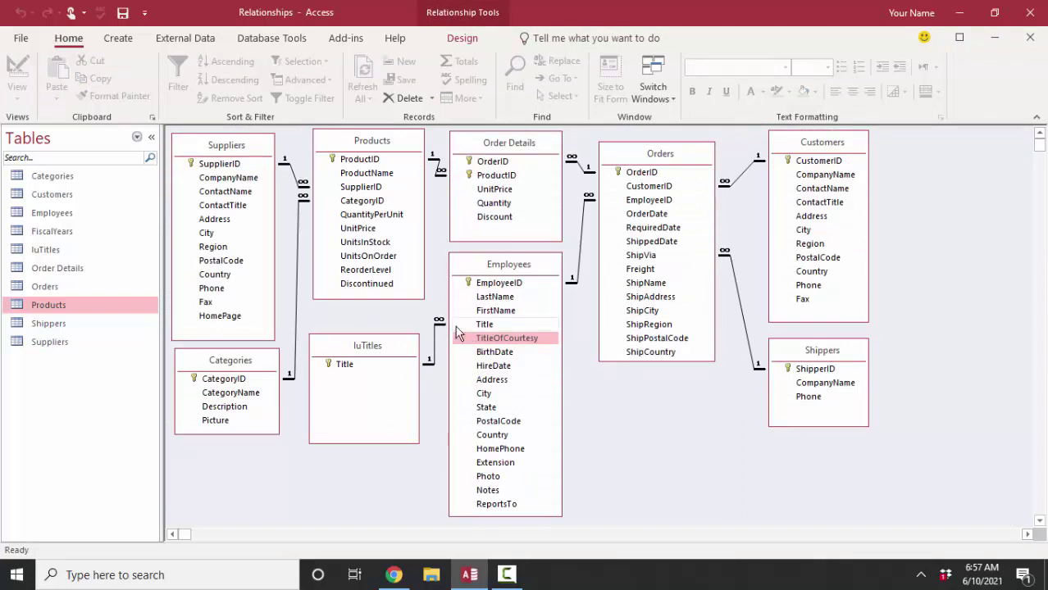
left_click(463, 340)
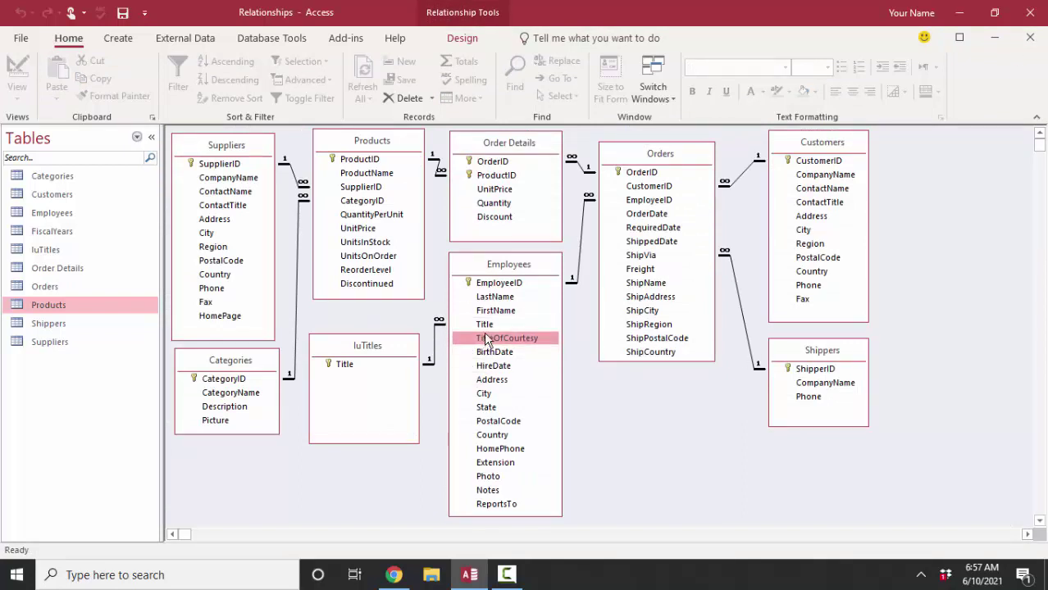
left_click_drag(484, 338, 361, 364)
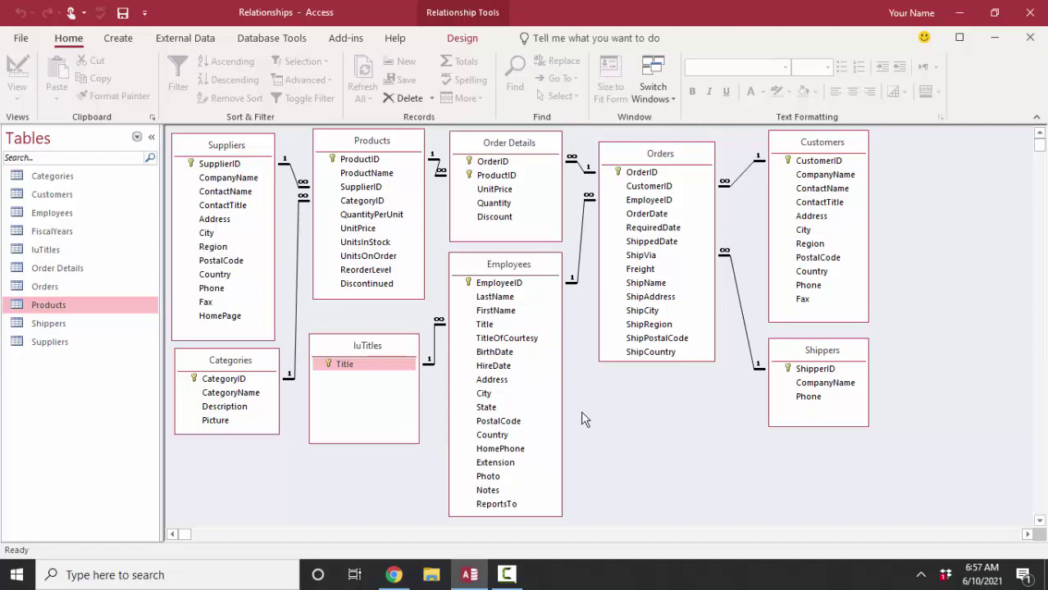